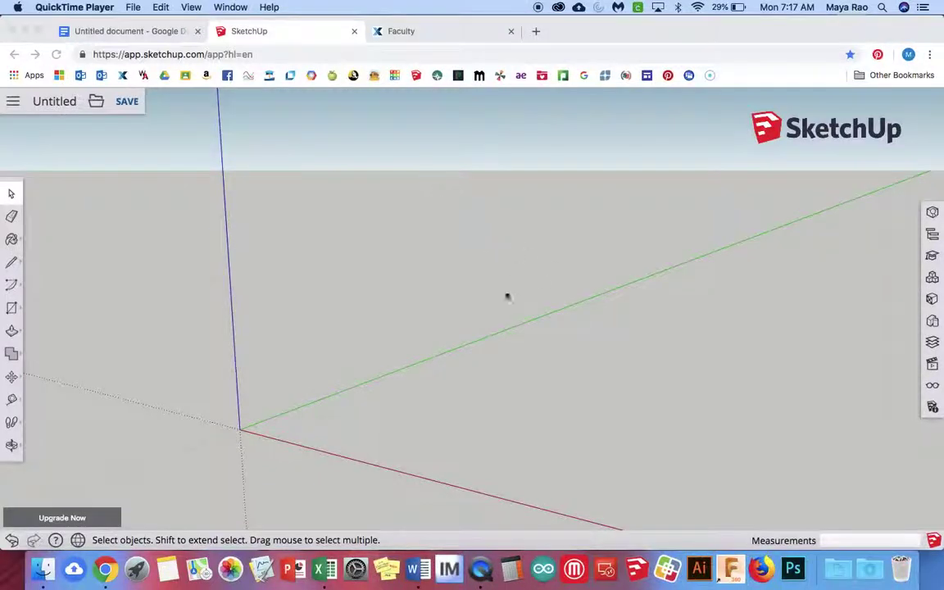
# Switch the empty model to Top view, then orbit slightly off the plan view.
pyautogui.click(932, 365)
pyautogui.click(932, 365)
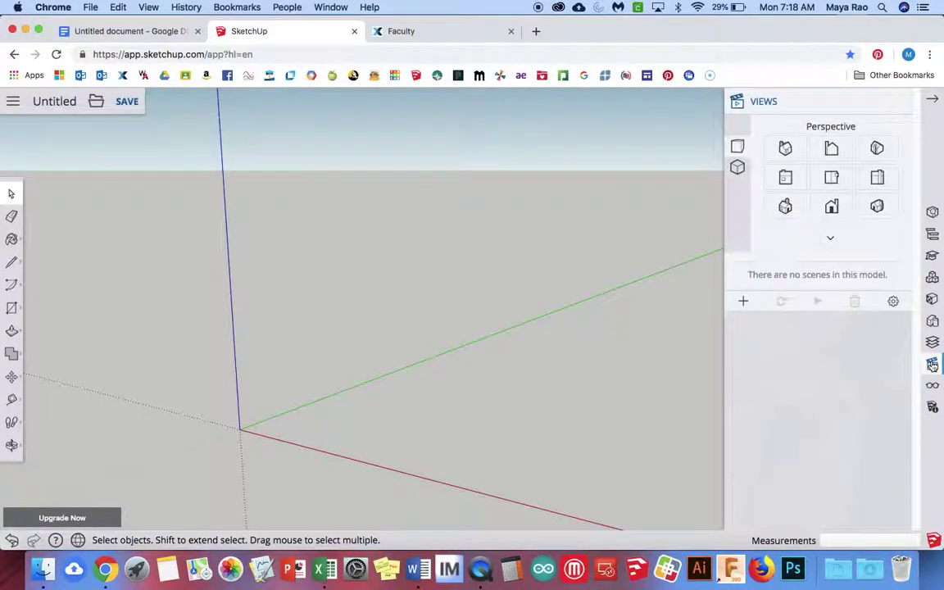
pyautogui.click(834, 182)
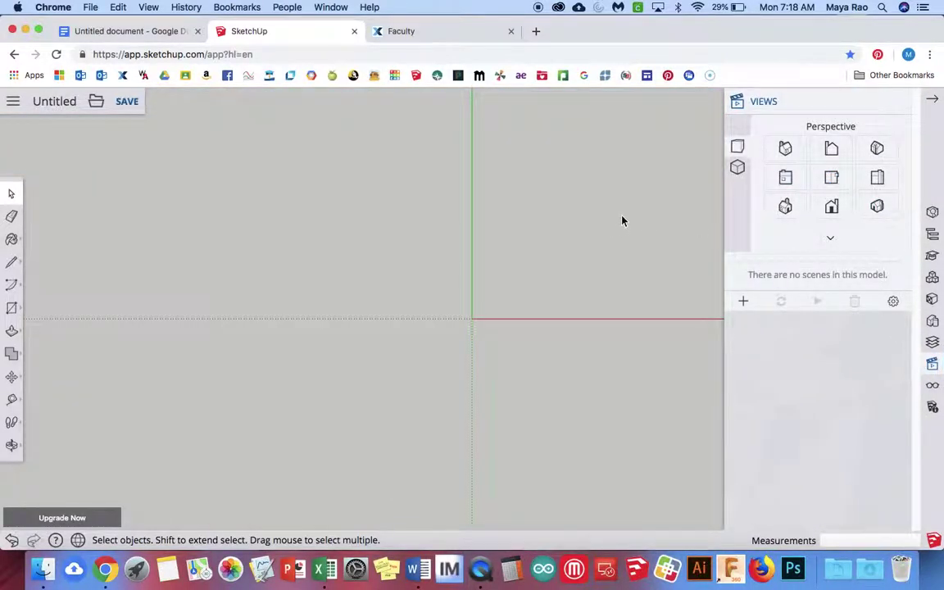
pyautogui.moveTo(624, 215); pyautogui.dragTo(192, 390, button='middle')
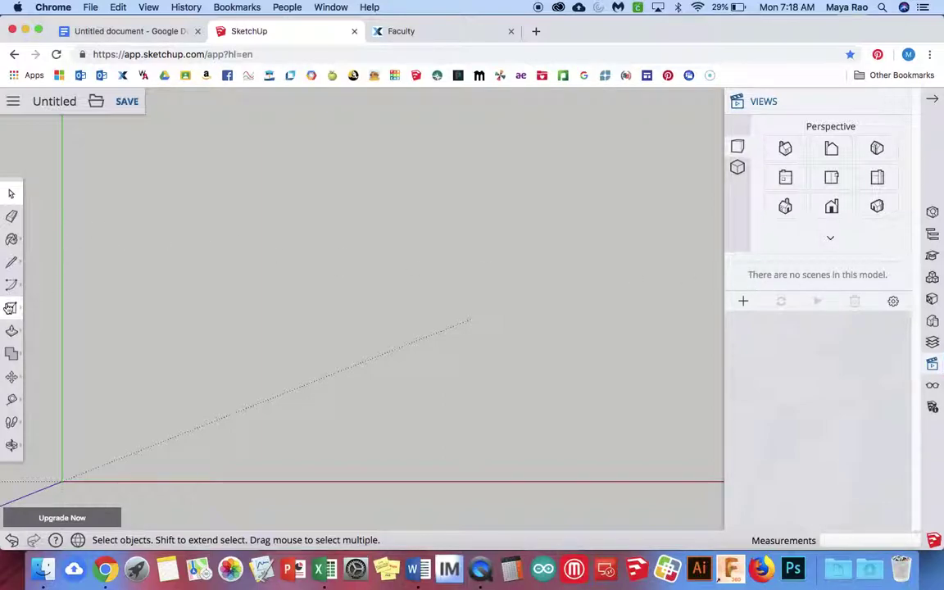
# Draw a 20' by 8' rectangle from the origin, replacing the wrongly oriented 8',20' first attempt.
pyautogui.click(12, 308)
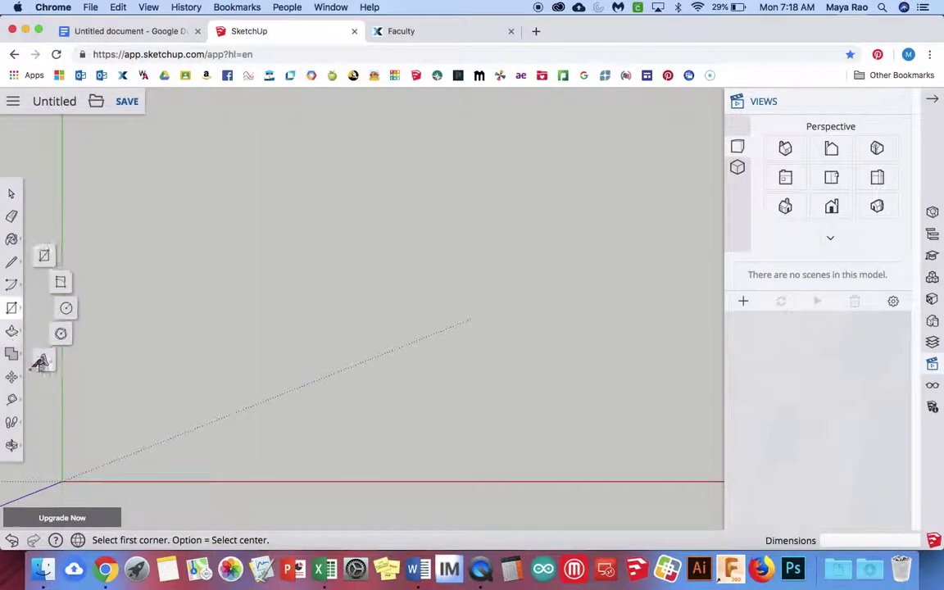
pyautogui.click(61, 481)
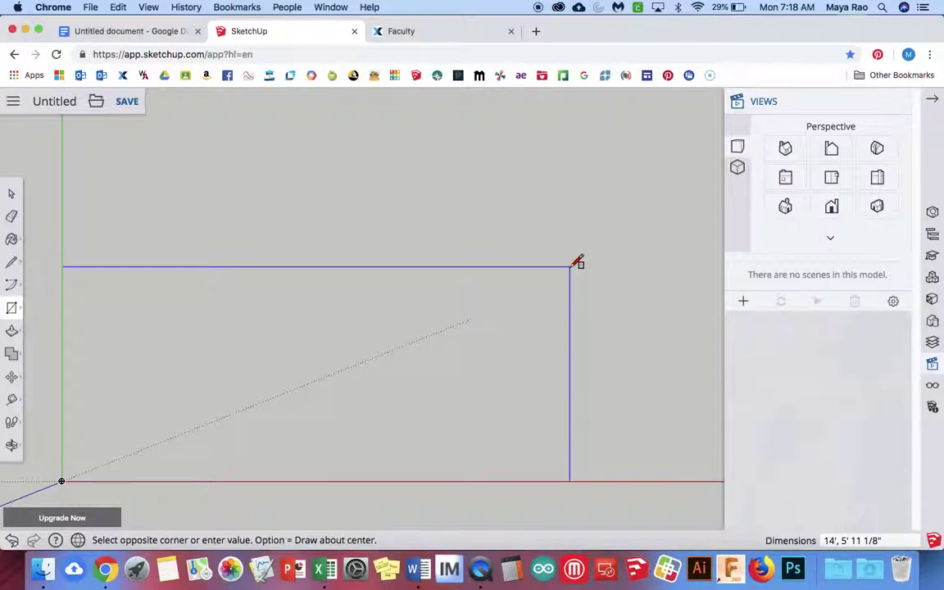
pyautogui.write('8')
pyautogui.write("',20'")
pyautogui.press('Return')
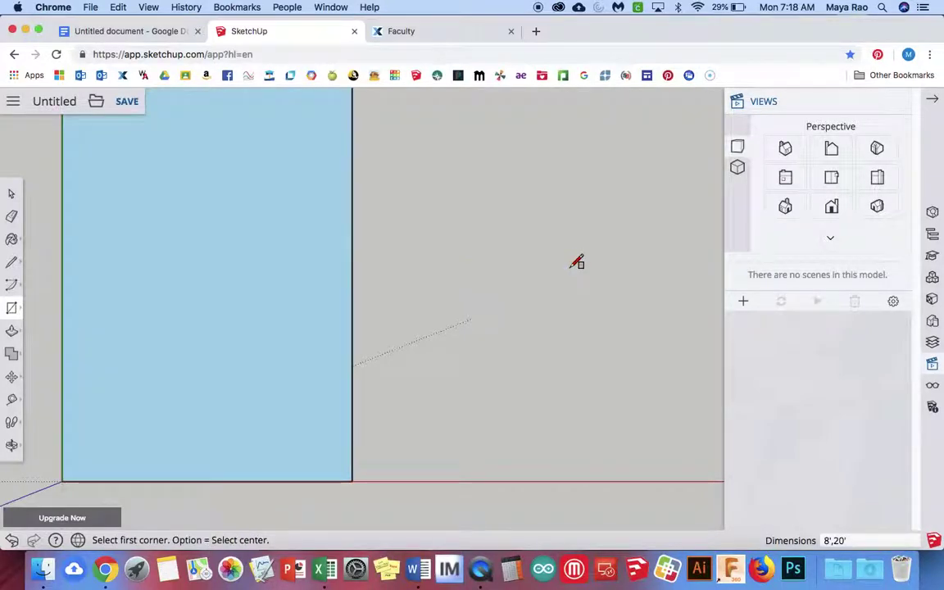
pyautogui.press('super+z')
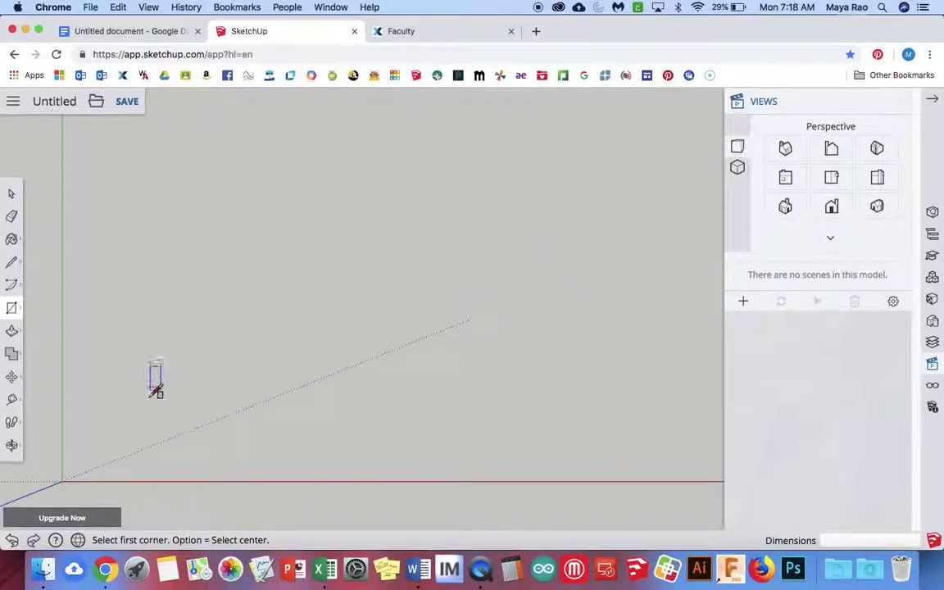
pyautogui.click(62, 481)
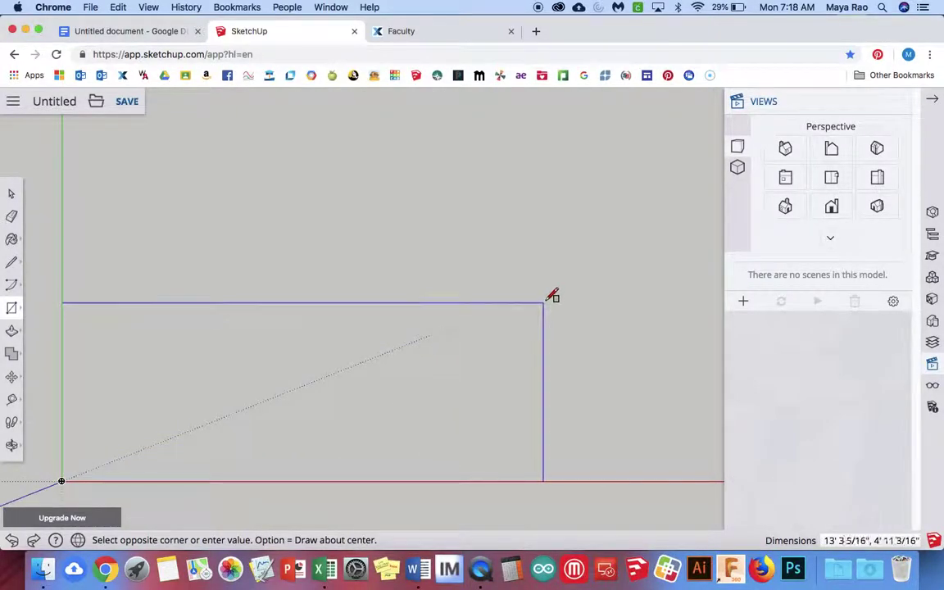
pyautogui.write("20',8")
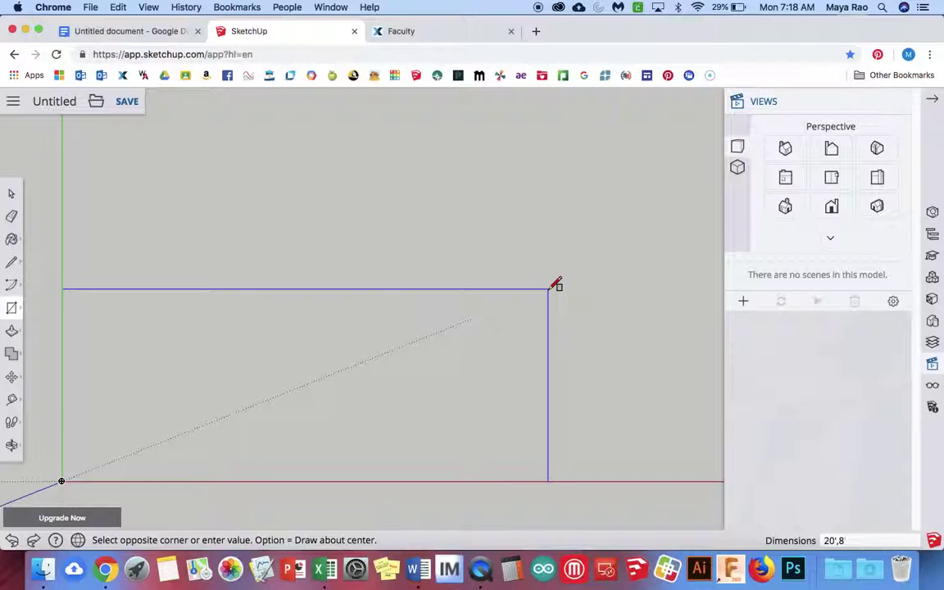
pyautogui.press('Return')
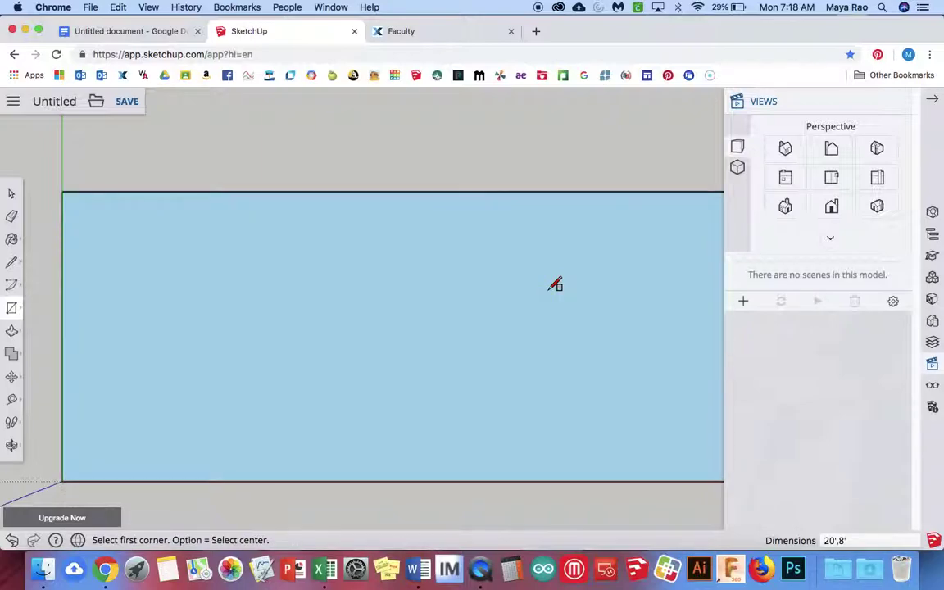
pyautogui.scroll(2, 301, 280)
pyautogui.scroll(-4, 303, 280)
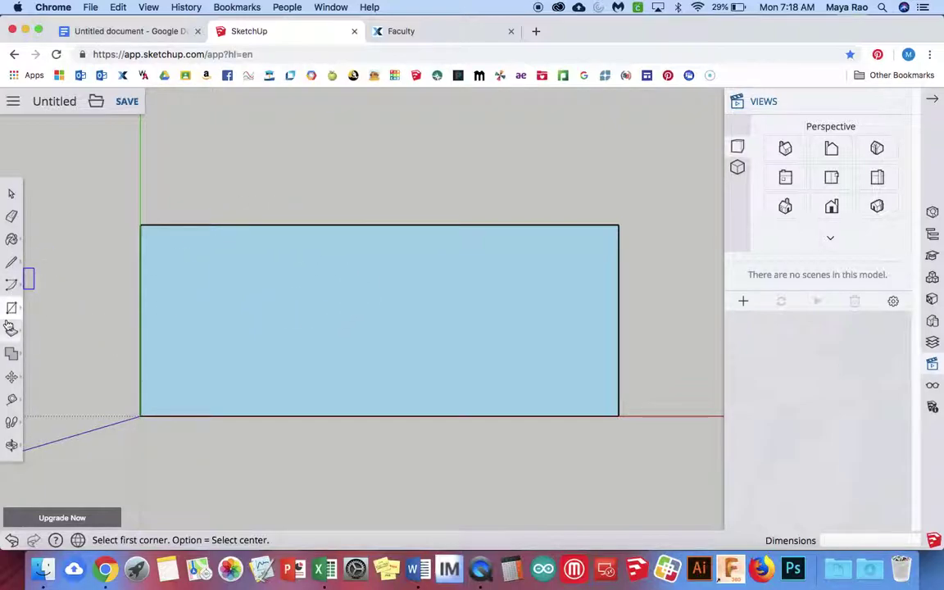
# Pick the Offset tool and try inward offsets of the rectangle face, undoing both.
pyautogui.click(12, 379)
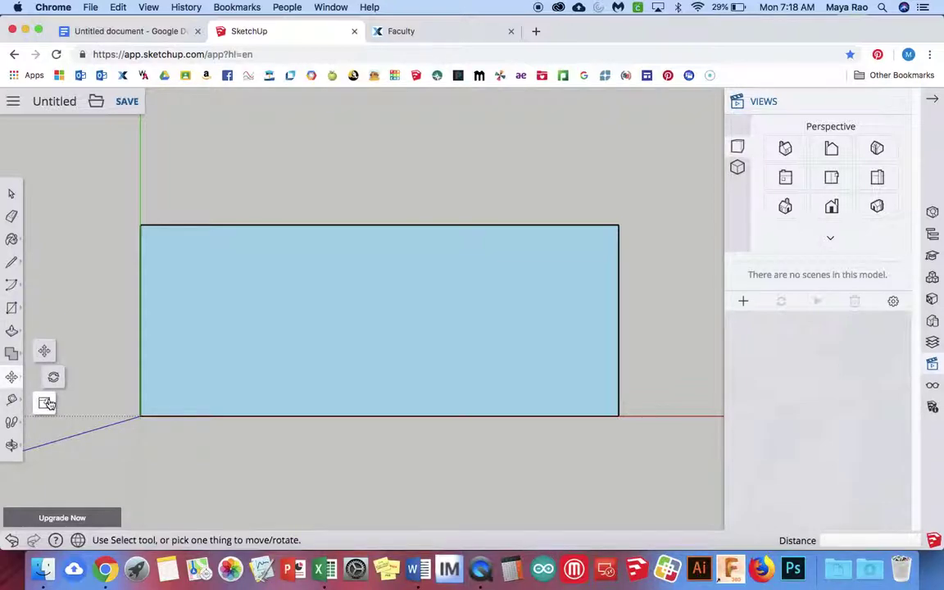
pyautogui.click(13, 332)
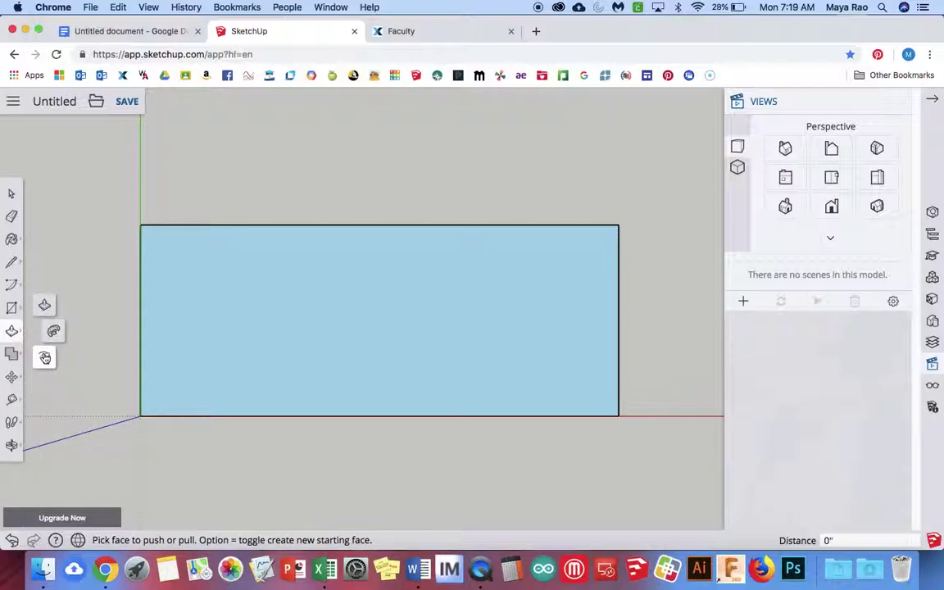
pyautogui.click(45, 358)
pyautogui.click(140, 340)
pyautogui.click(174, 346)
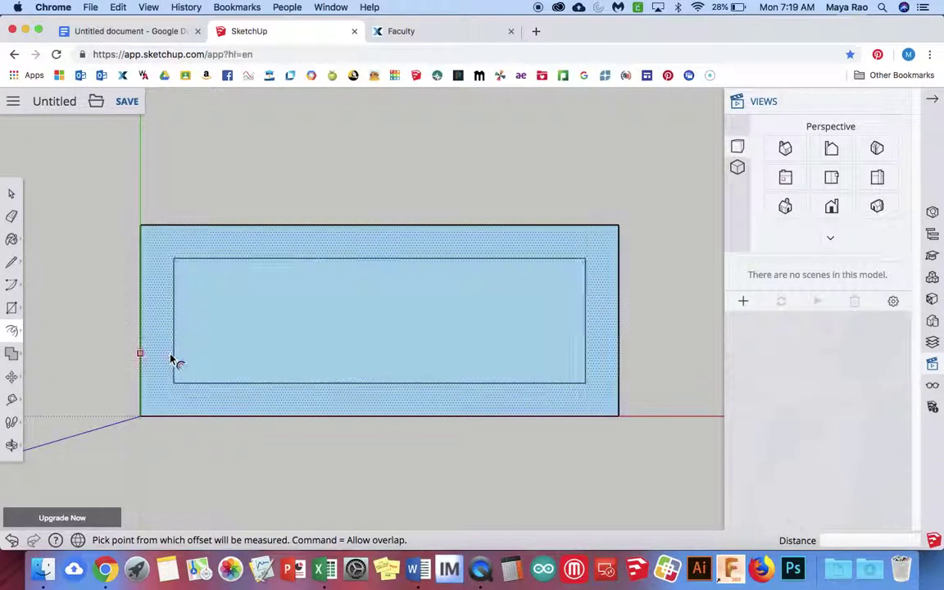
pyautogui.press('super+z')
pyautogui.click(141, 344)
pyautogui.click(174, 352)
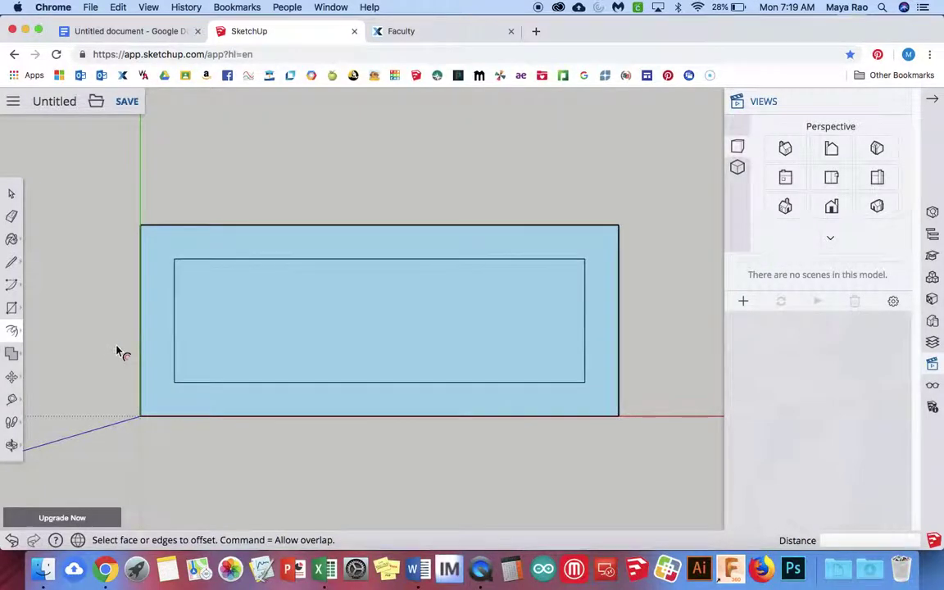
pyautogui.press('super+z')
# Offset the rectangle face 6" outward to create the wall outline.
pyautogui.click(143, 346)
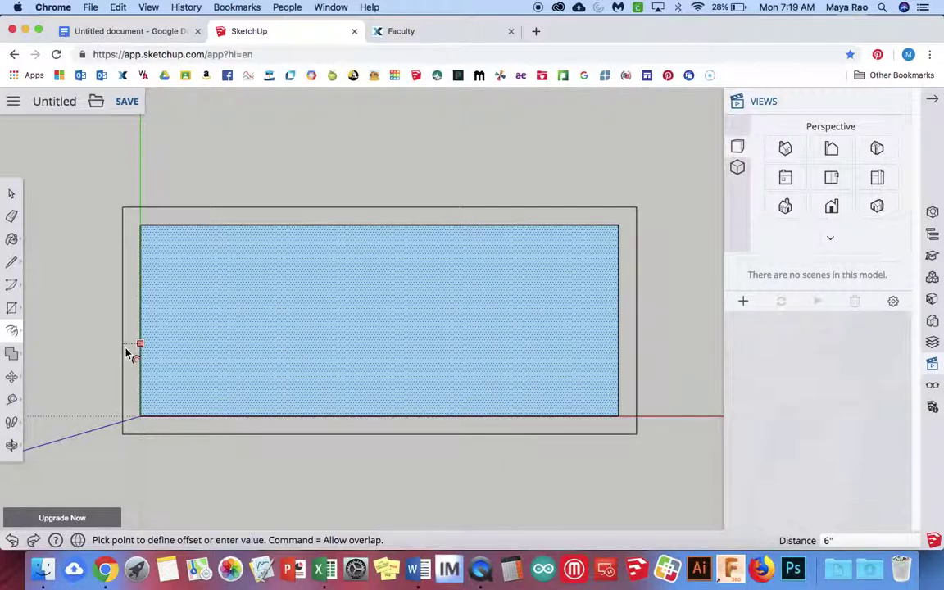
pyautogui.click(127, 353)
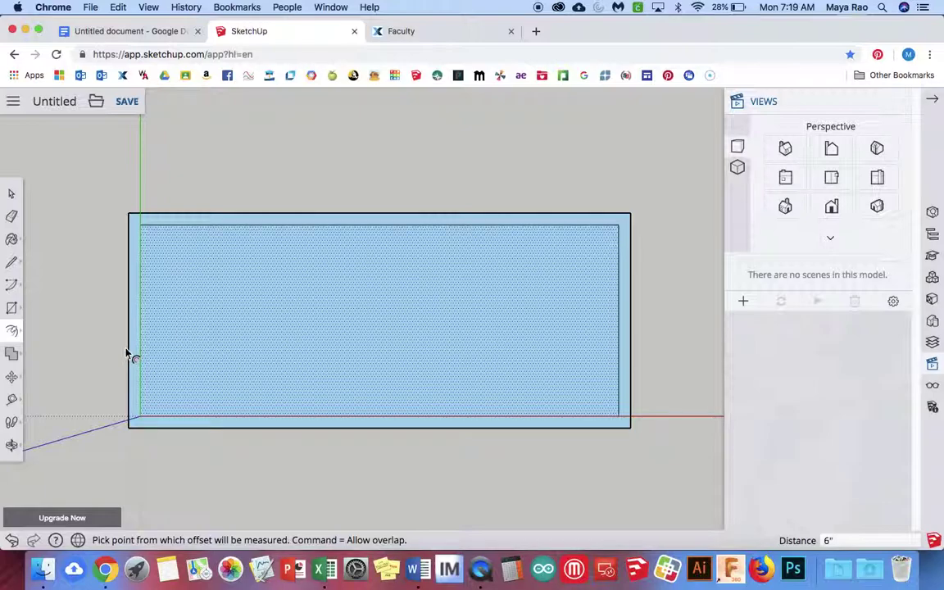
pyautogui.press('Escape')
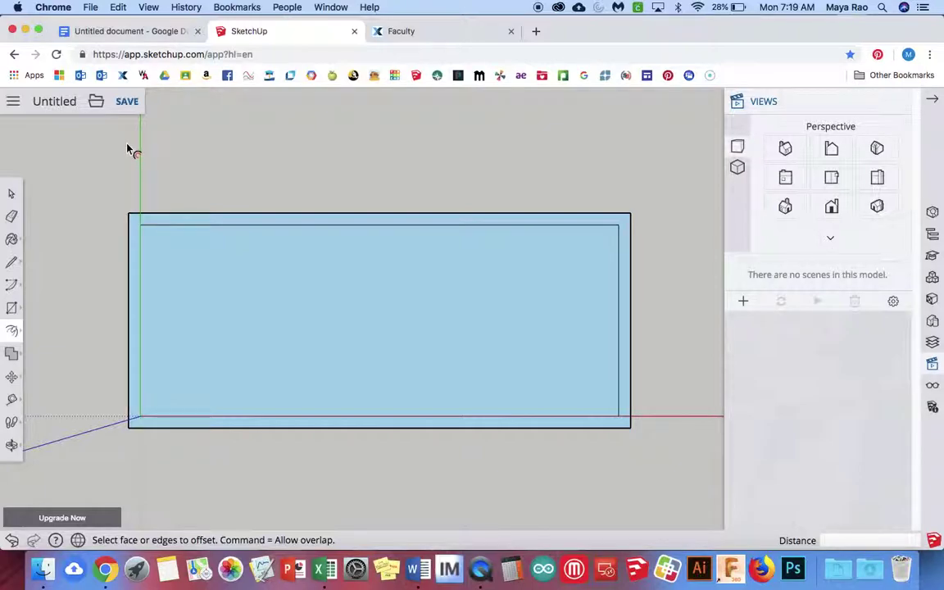
pyautogui.click(145, 245)
# Place a guide 7' from the left inner wall and a second guide about 6" beyond it.
pyautogui.click(11, 399)
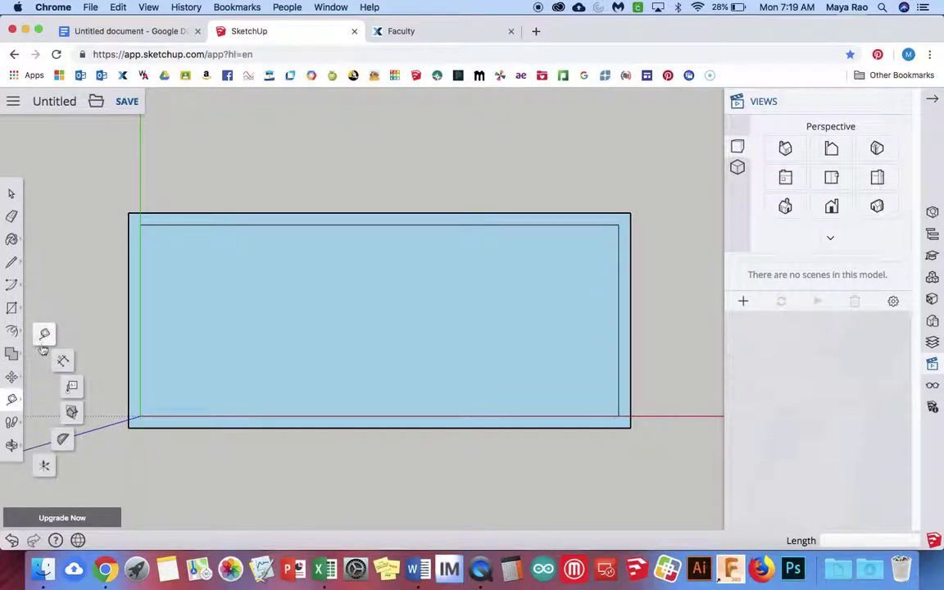
pyautogui.click(140, 320)
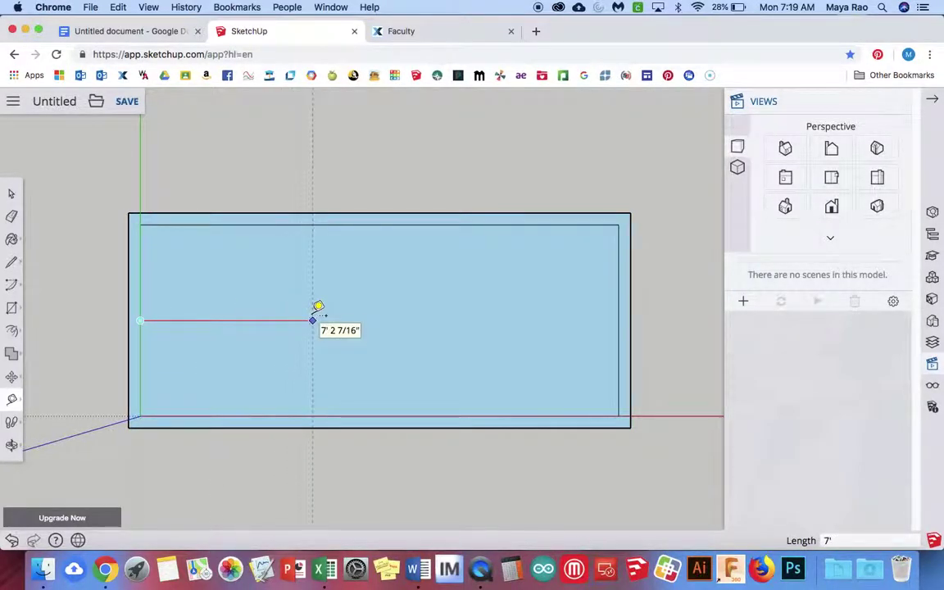
pyautogui.click(312, 319)
pyautogui.click(308, 276)
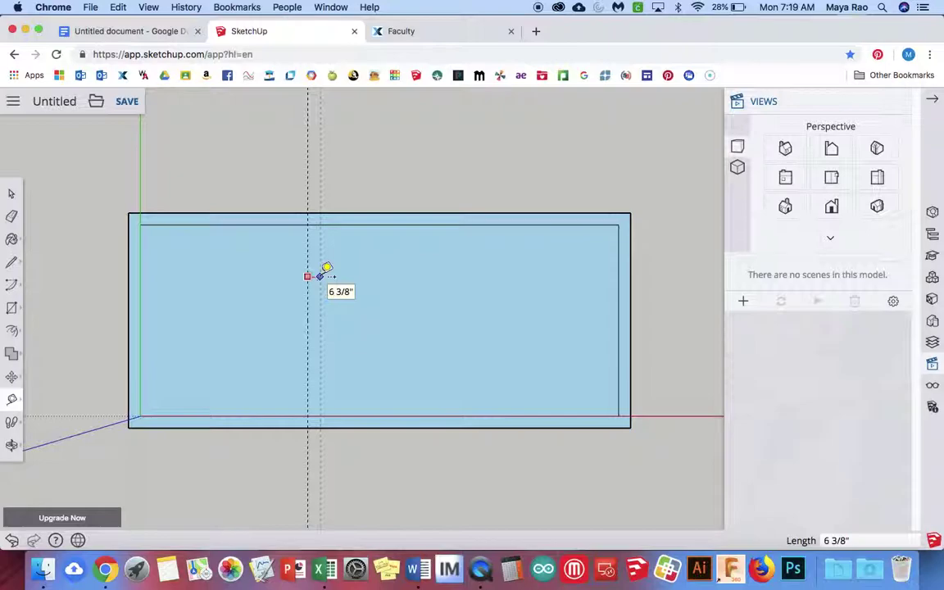
pyautogui.click(320, 277)
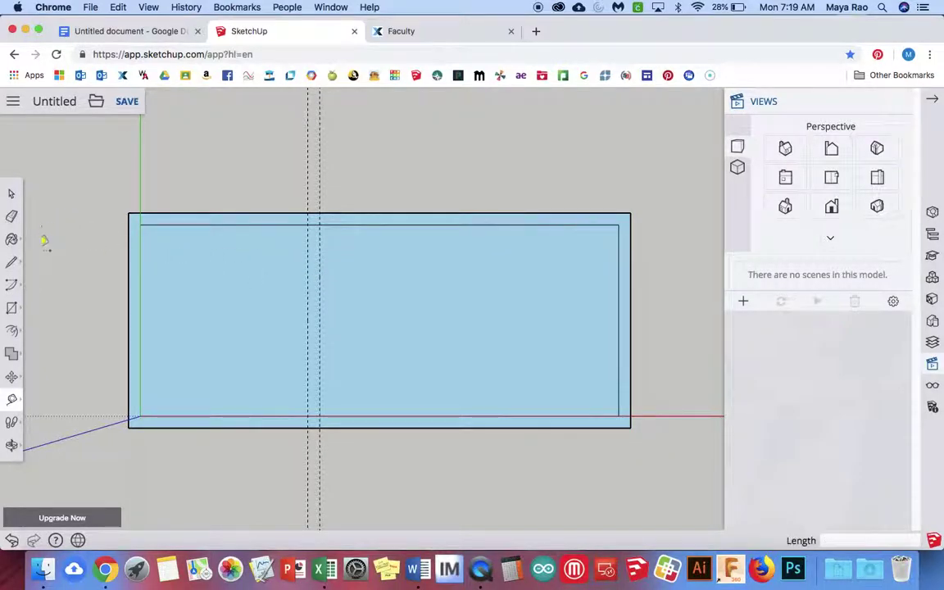
# Draw two vertical lines along the guides from top wall to bottom wall, forming a 6" partition.
pyautogui.click(15, 266)
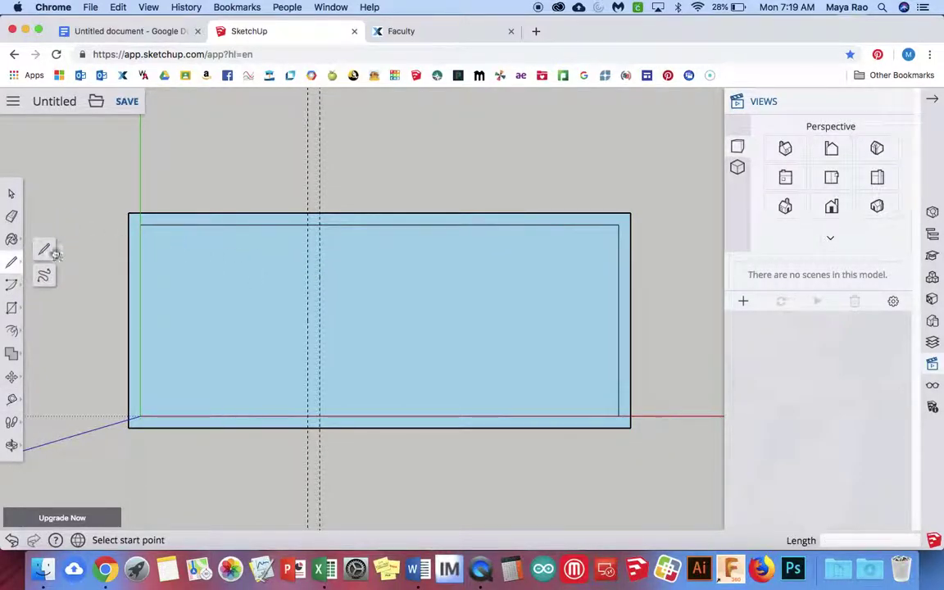
pyautogui.click(308, 224)
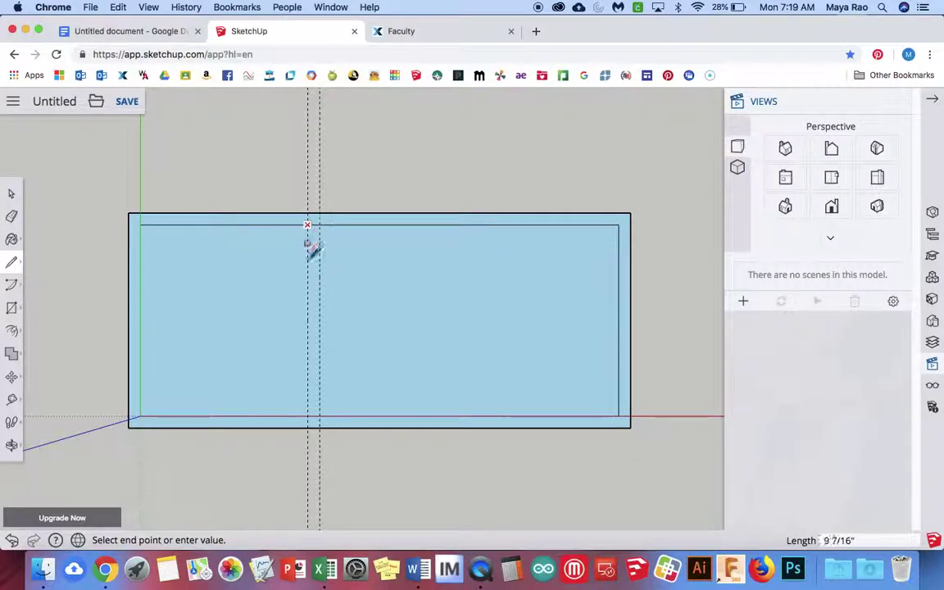
pyautogui.click(309, 415)
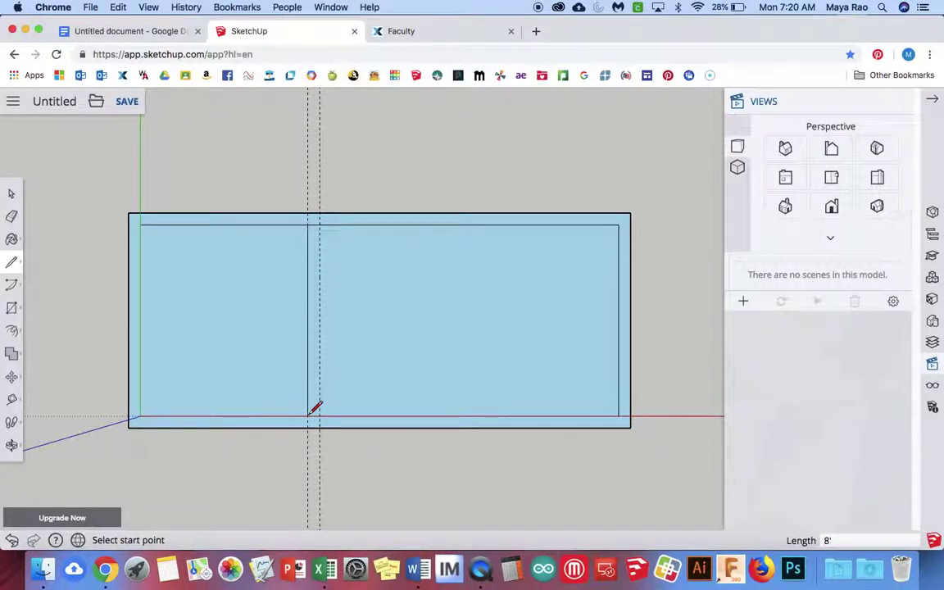
pyautogui.click(319, 225)
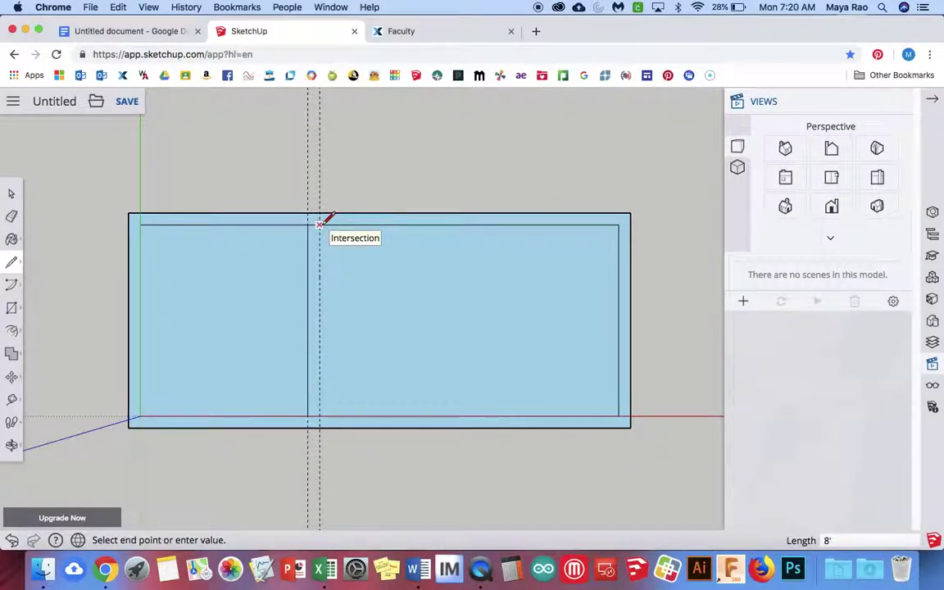
pyautogui.click(319, 416)
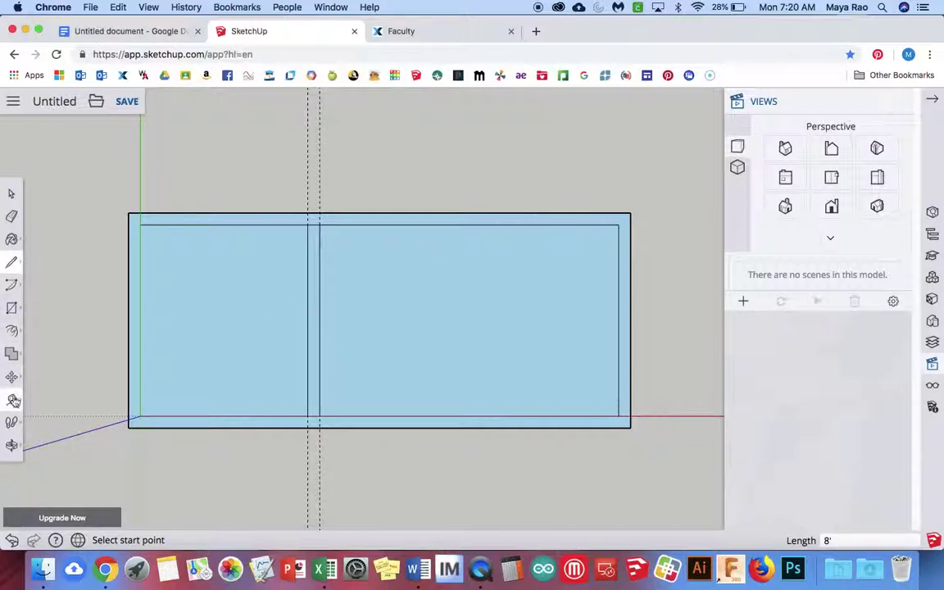
# Place a horizontal guide through the partition's midpoint.
pyautogui.click(14, 365)
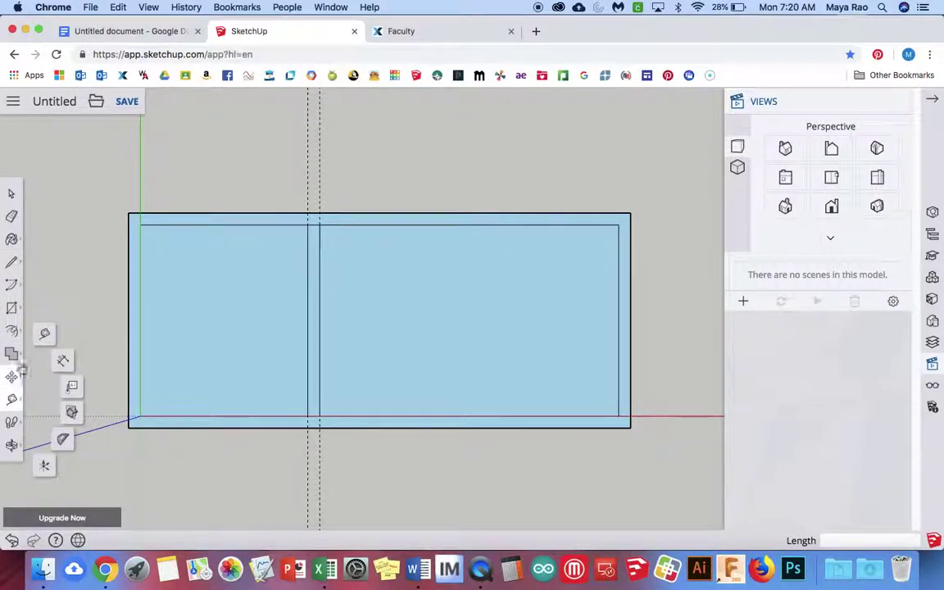
pyautogui.click(44, 333)
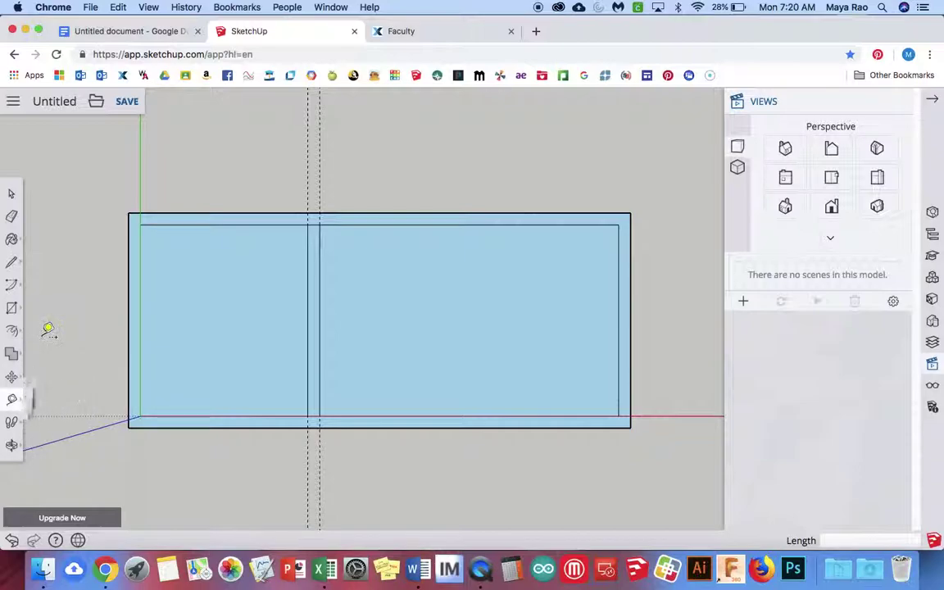
pyautogui.click(307, 319)
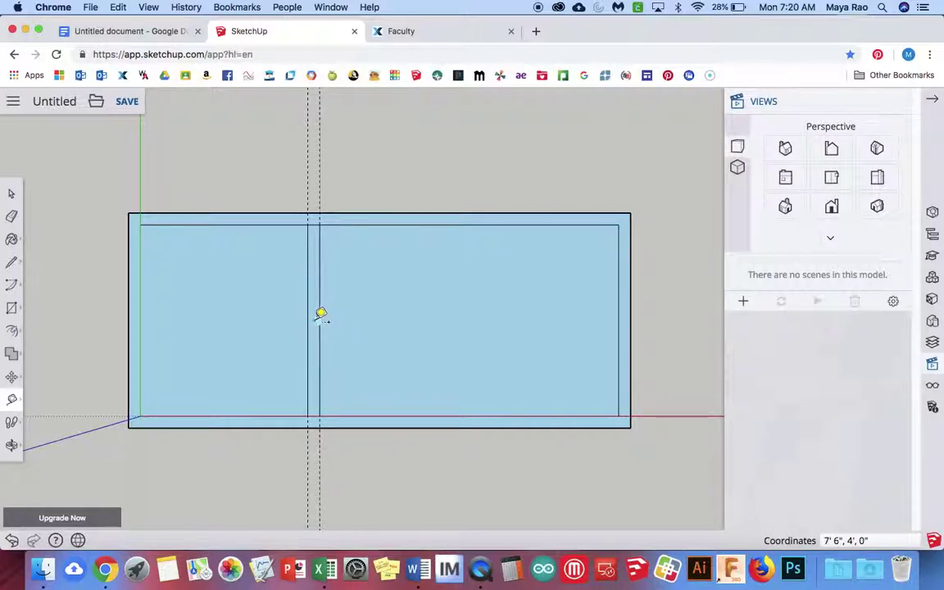
pyautogui.click(320, 314)
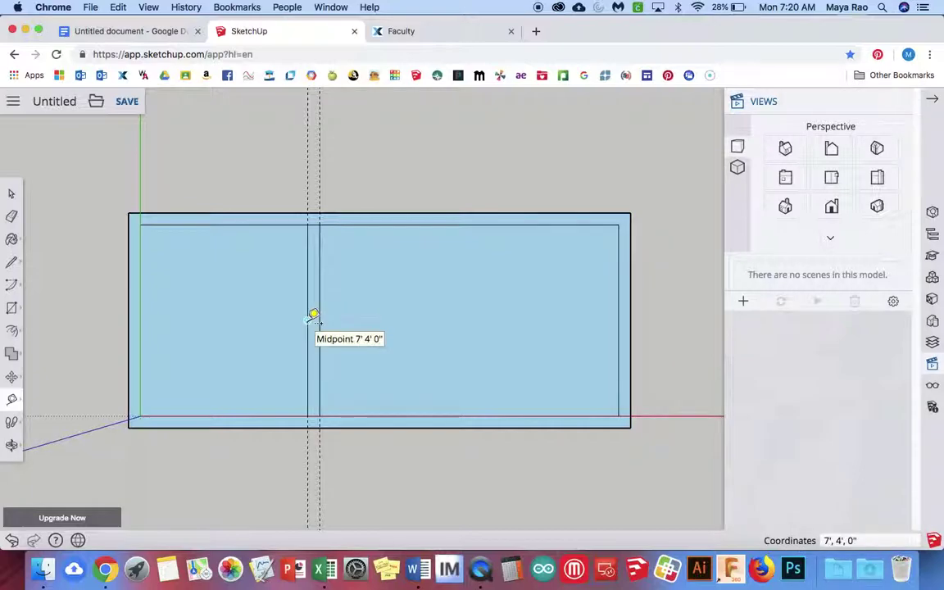
pyautogui.click(307, 319)
pyautogui.click(303, 223)
pyautogui.click(295, 224)
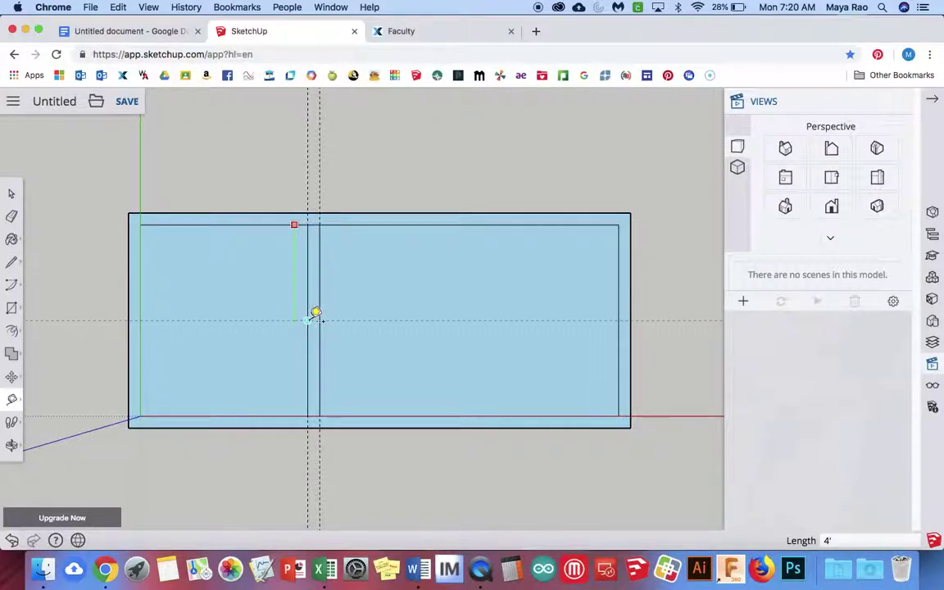
pyautogui.click(316, 314)
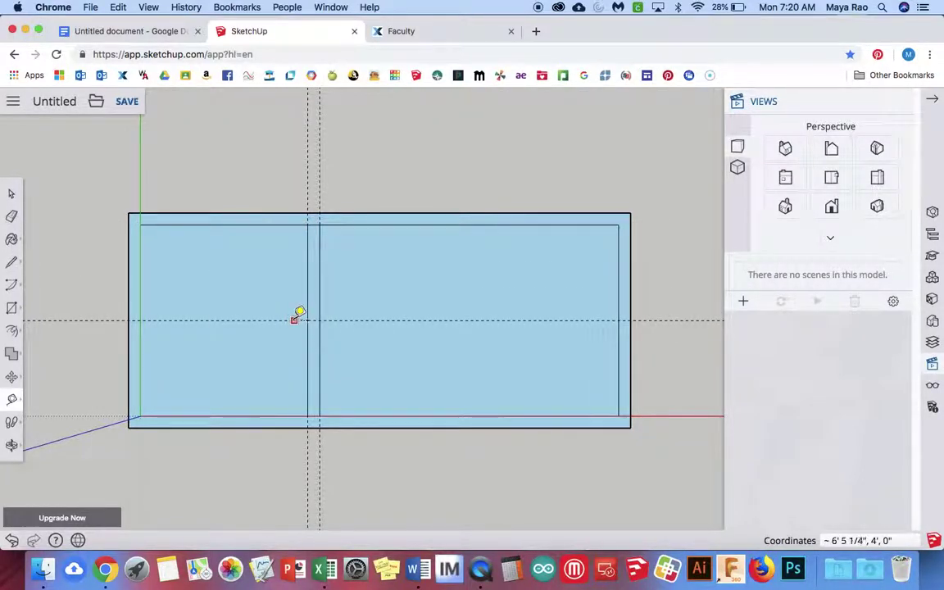
# Add horizontal guides 18" above and 18" below the midpoint guide.
pyautogui.click(295, 319)
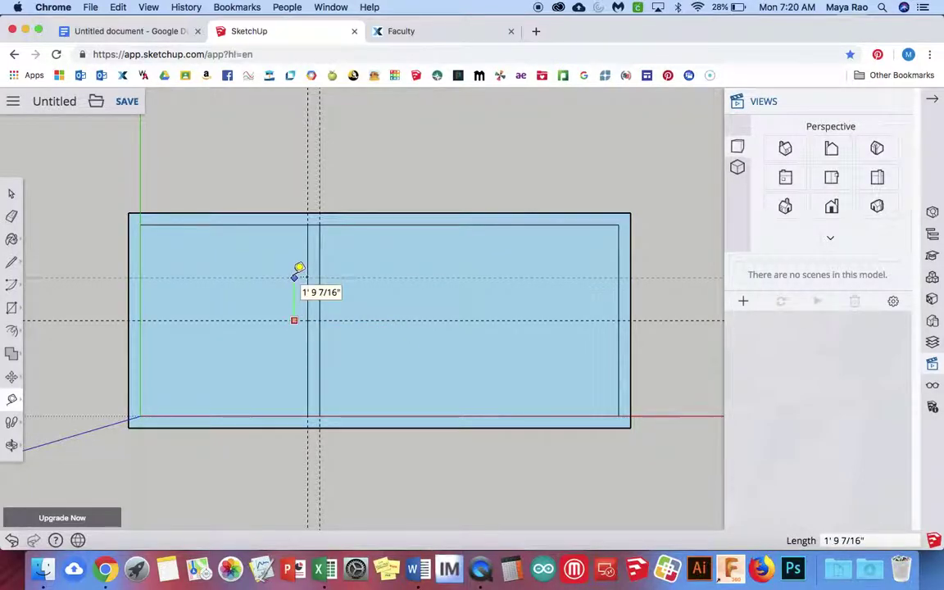
pyautogui.write('18')
pyautogui.press('Return')
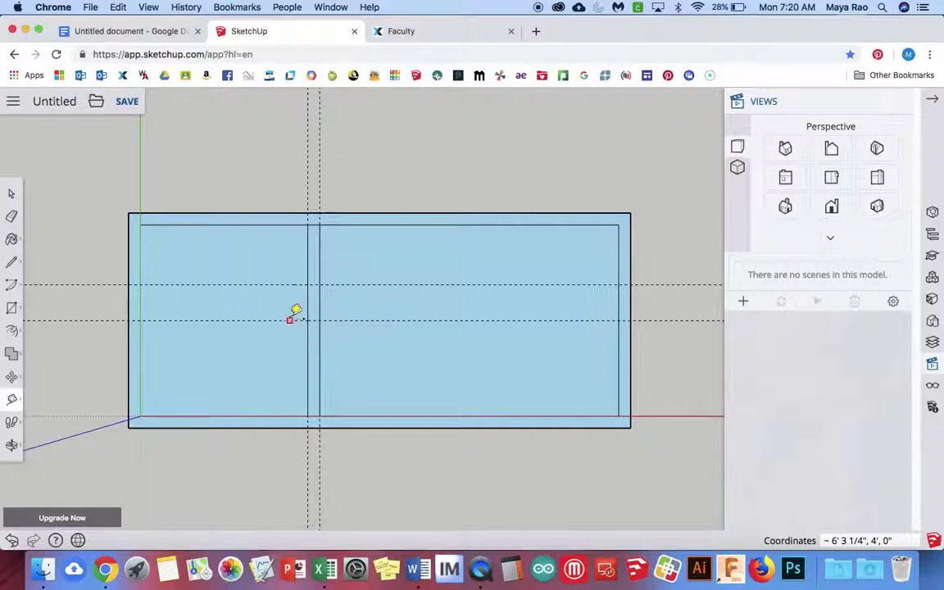
pyautogui.click(290, 321)
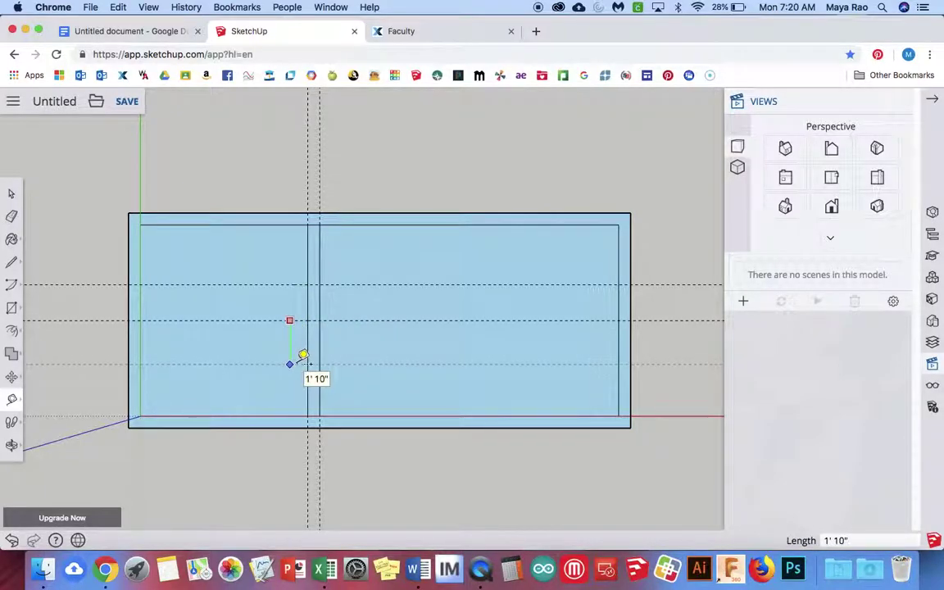
pyautogui.write('18"')
pyautogui.press('Return')
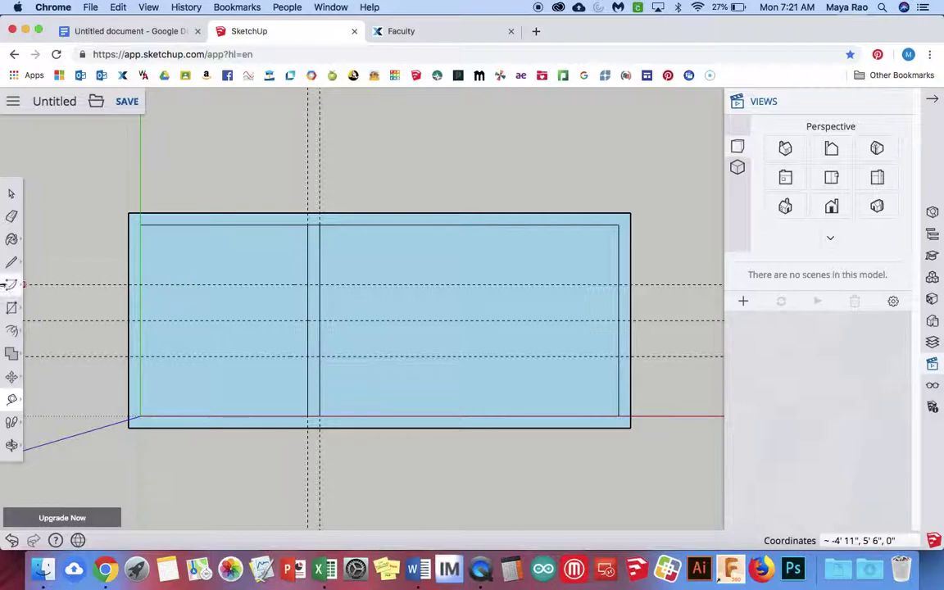
pyautogui.click(10, 265)
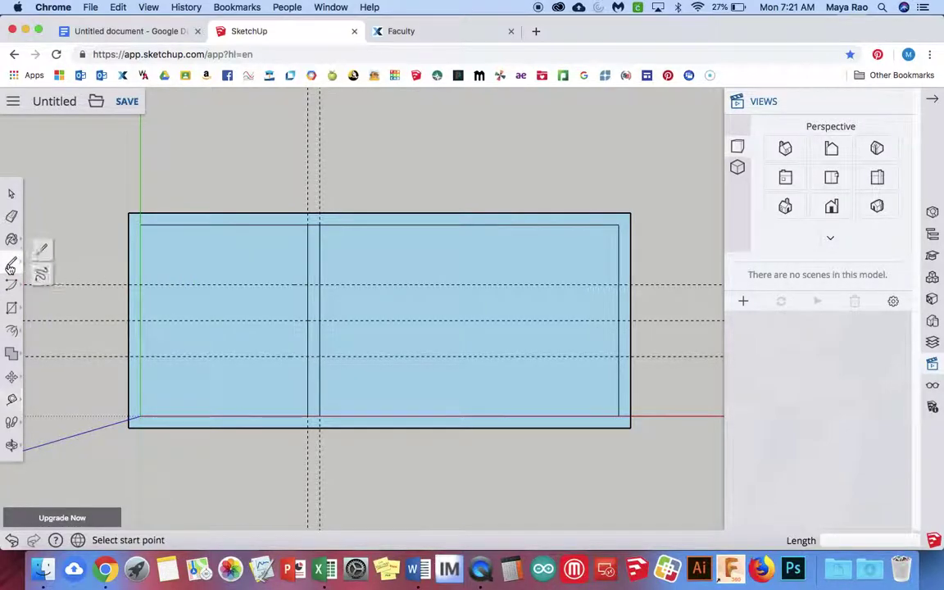
# Draw short lines across the partition at the upper and lower guides to mark the doorway.
pyautogui.click(308, 285)
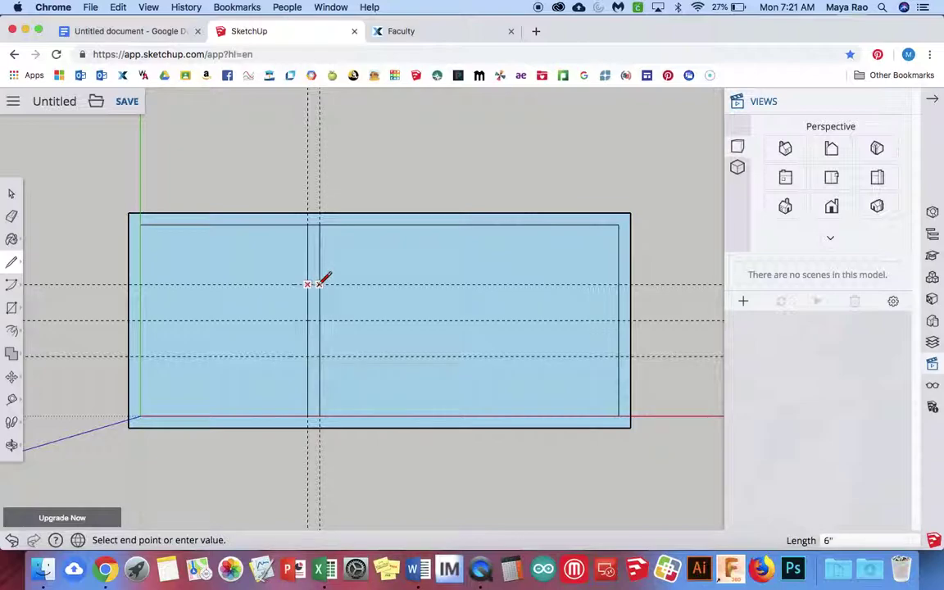
pyautogui.click(320, 284)
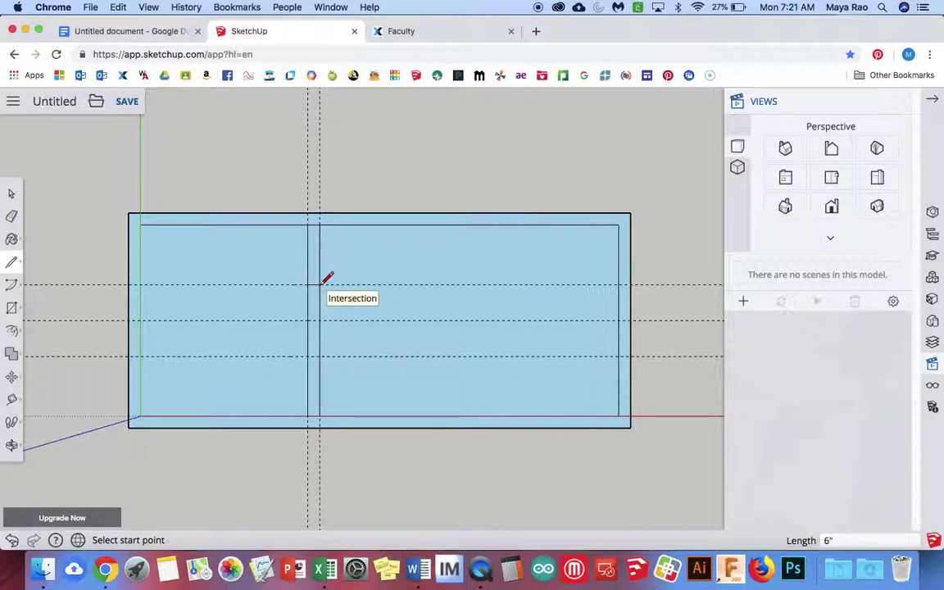
pyautogui.click(309, 355)
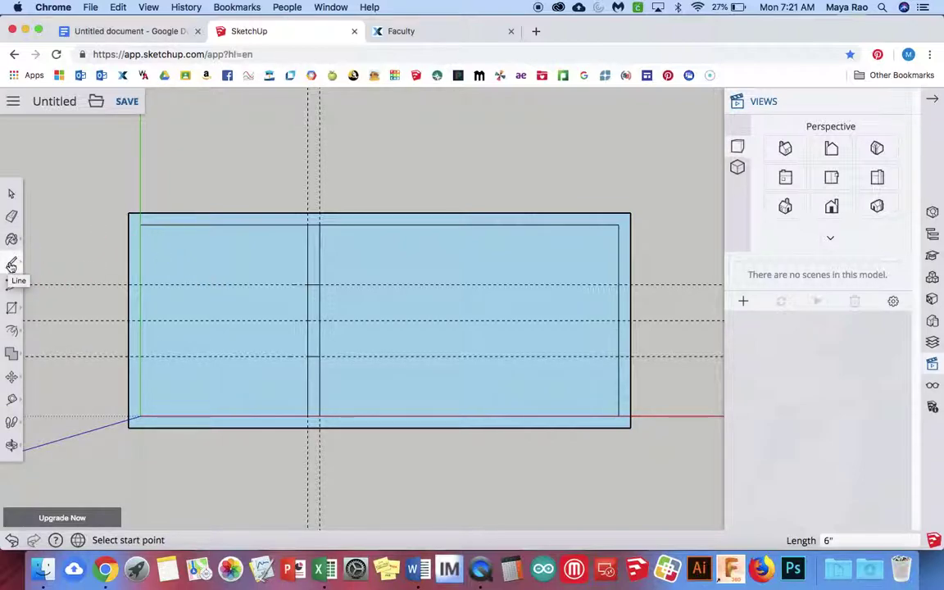
pyautogui.click(188, 224)
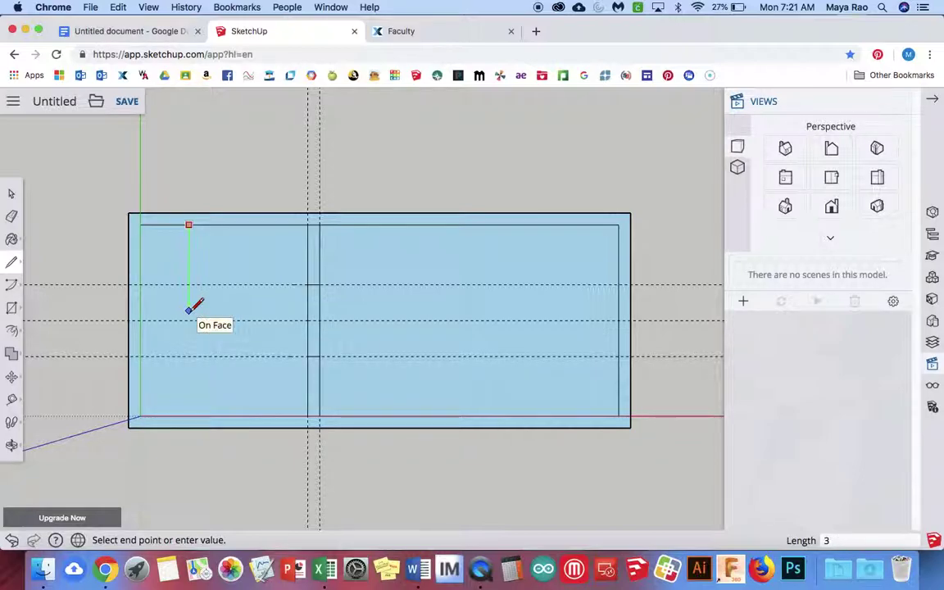
# Undo the 3' line and instead place guides 3' below the top wall and 6" further down.
pyautogui.press('Return')
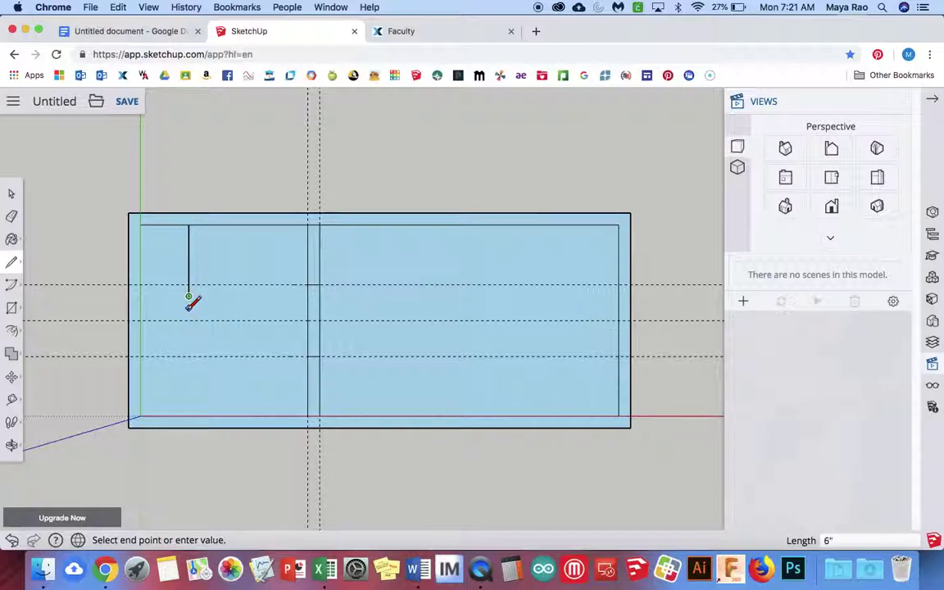
pyautogui.press('super+z')
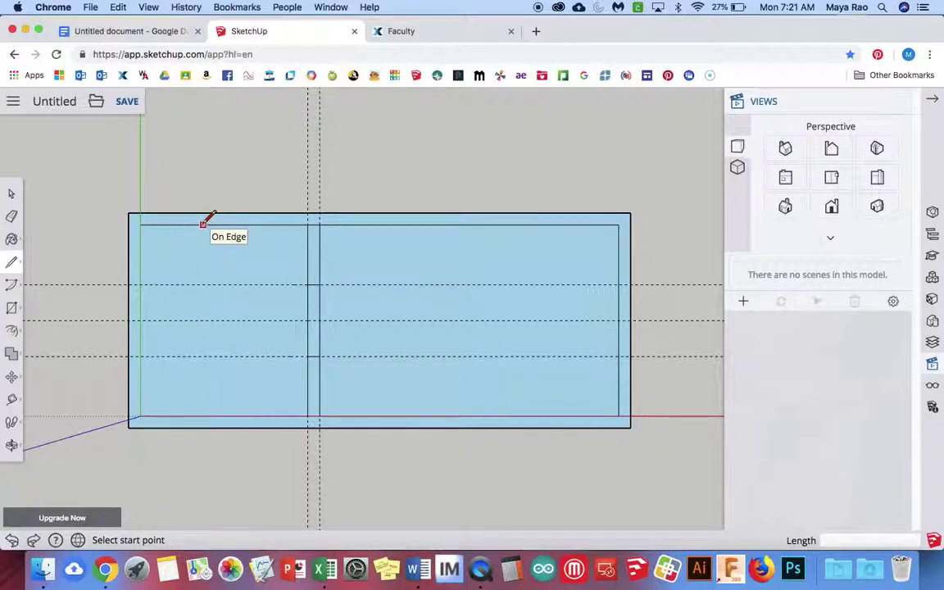
pyautogui.moveTo(23, 406)
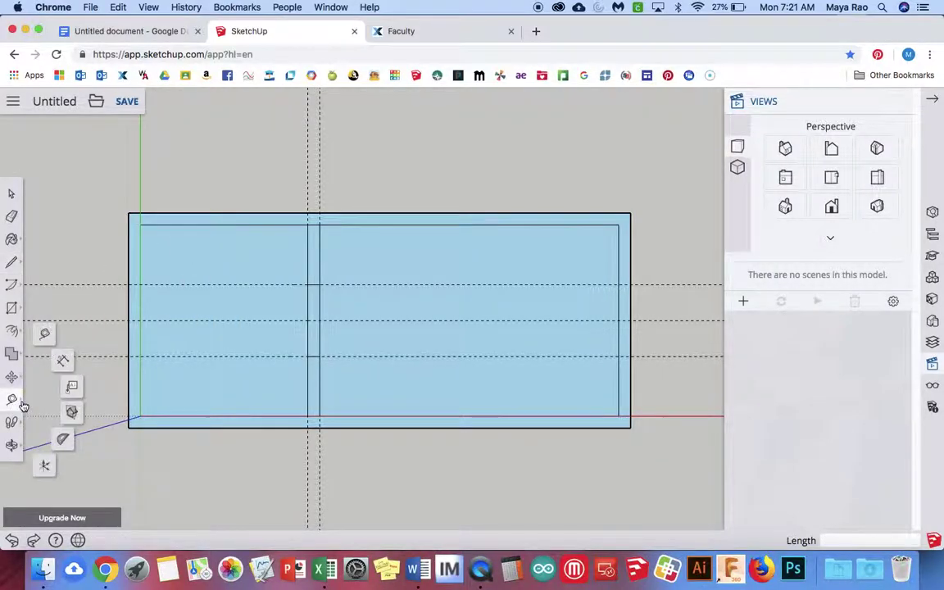
pyautogui.click(43, 333)
pyautogui.click(201, 224)
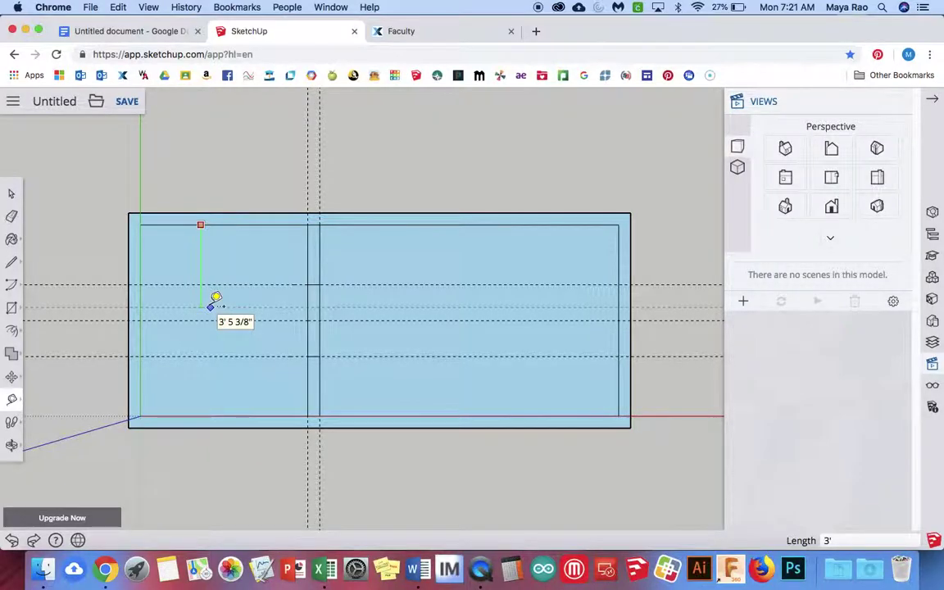
pyautogui.click(211, 303)
pyautogui.click(214, 296)
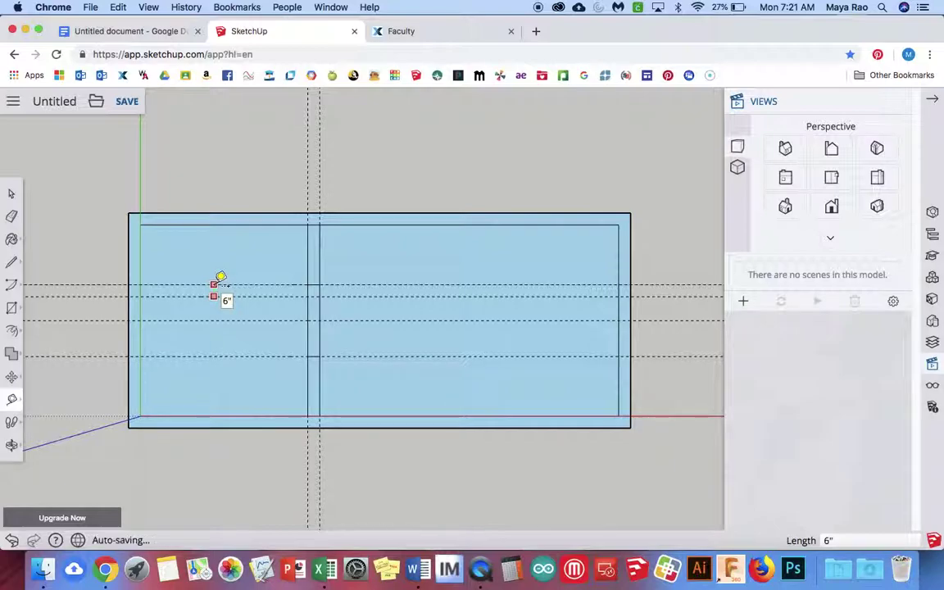
pyautogui.click(221, 277)
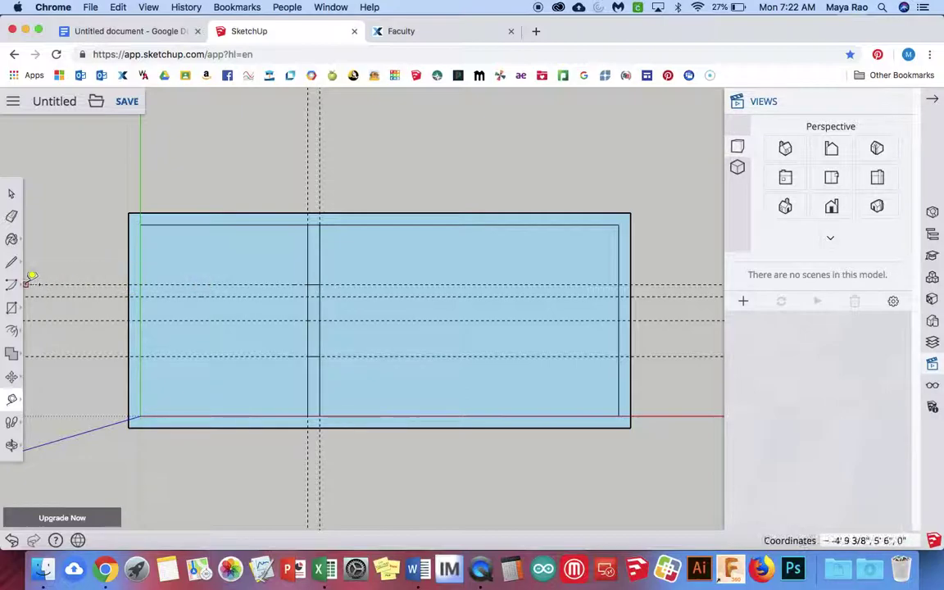
# Draw two parallel edges along those guides from the left inner wall to the partition.
pyautogui.click(12, 263)
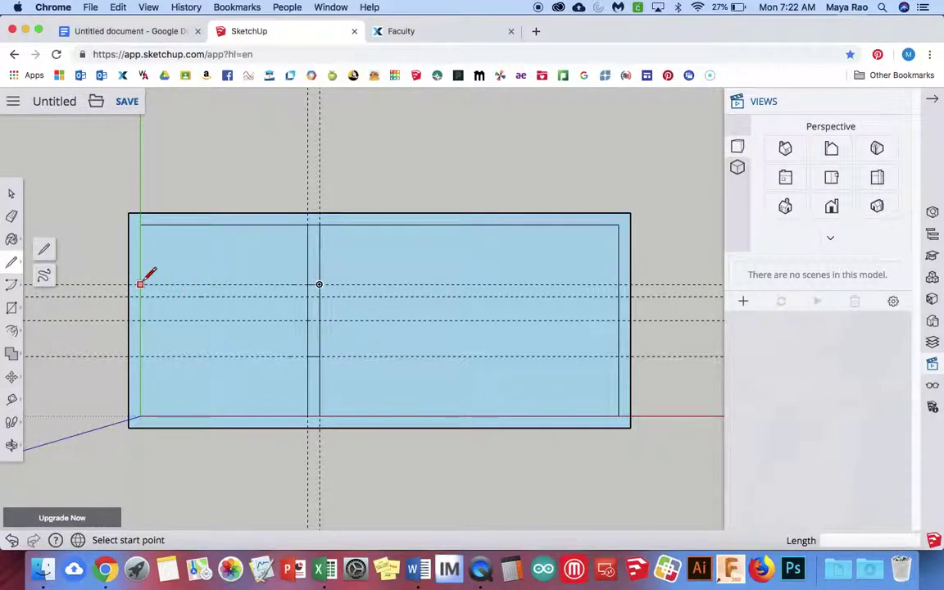
pyautogui.click(140, 284)
pyautogui.click(319, 284)
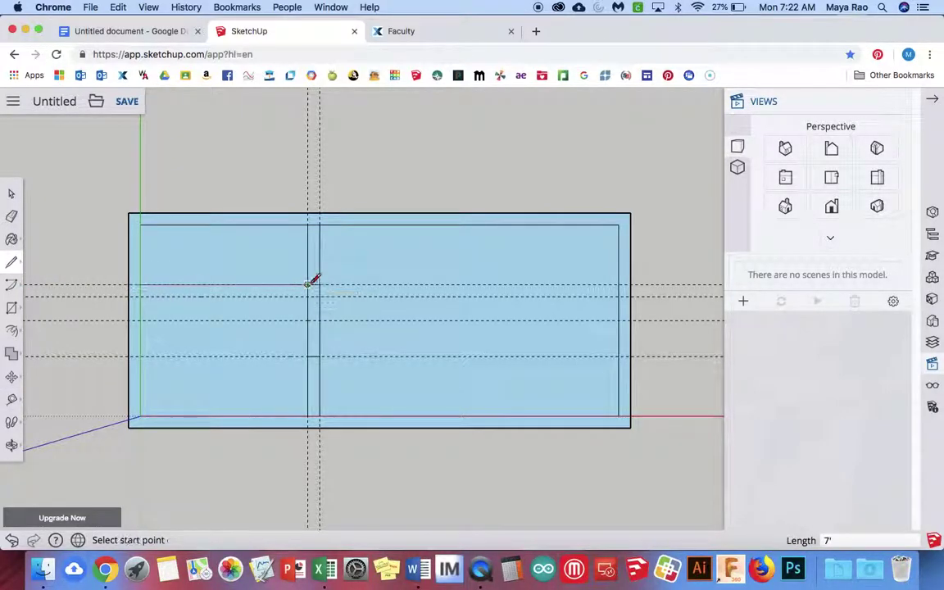
pyautogui.click(140, 296)
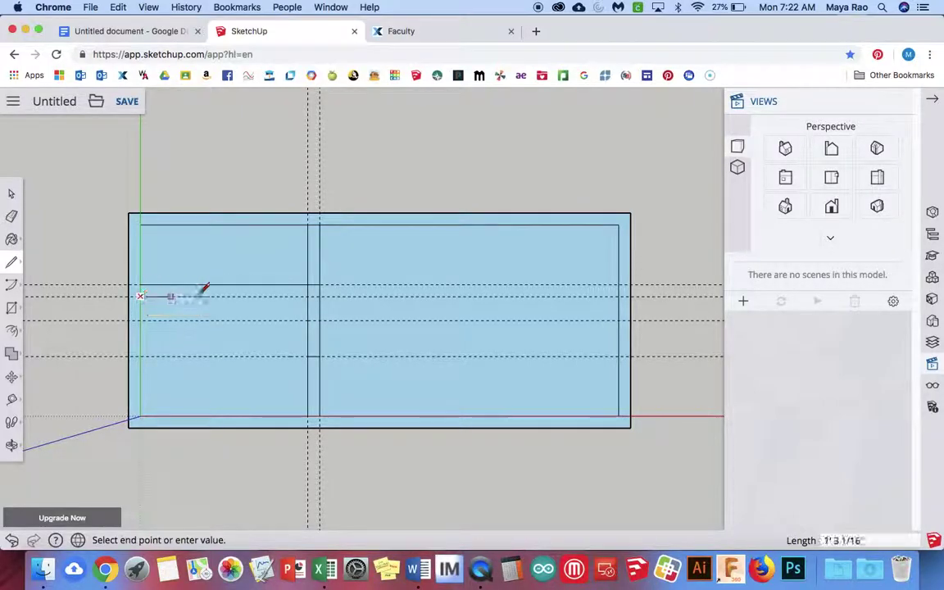
pyautogui.click(309, 296)
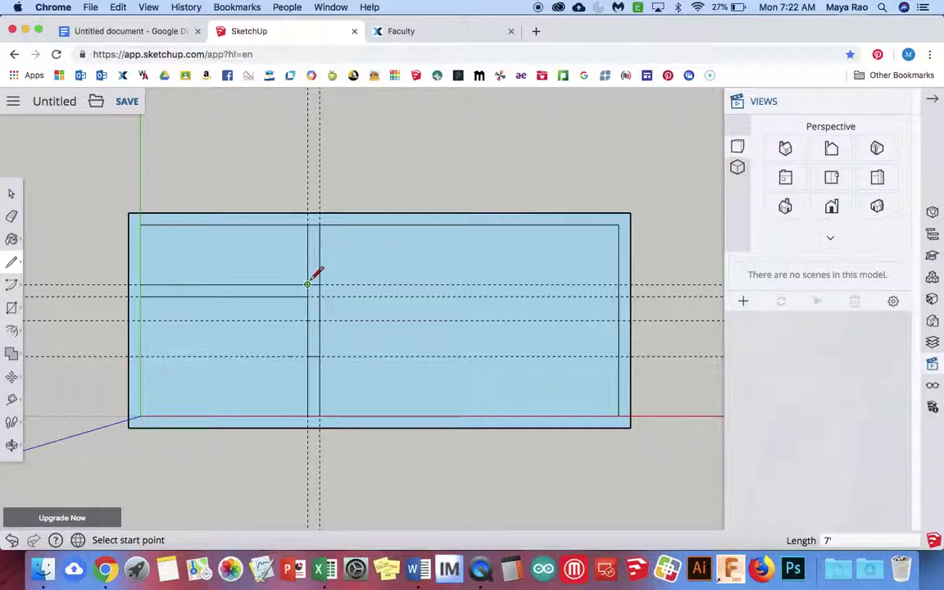
pyautogui.click(11, 399)
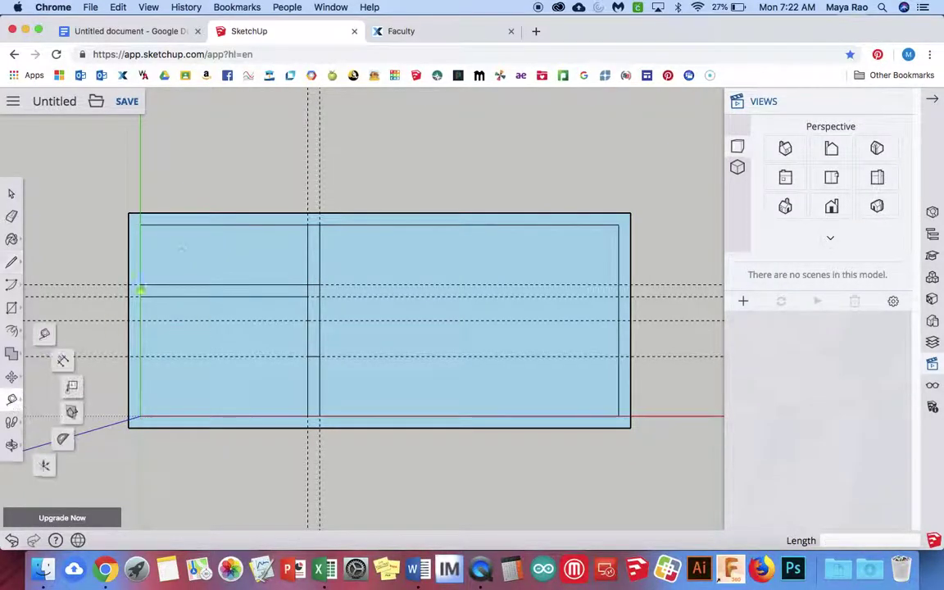
# Place a guide 2.5' from the partition and draw a short edge closing the thin wall there.
pyautogui.click(308, 266)
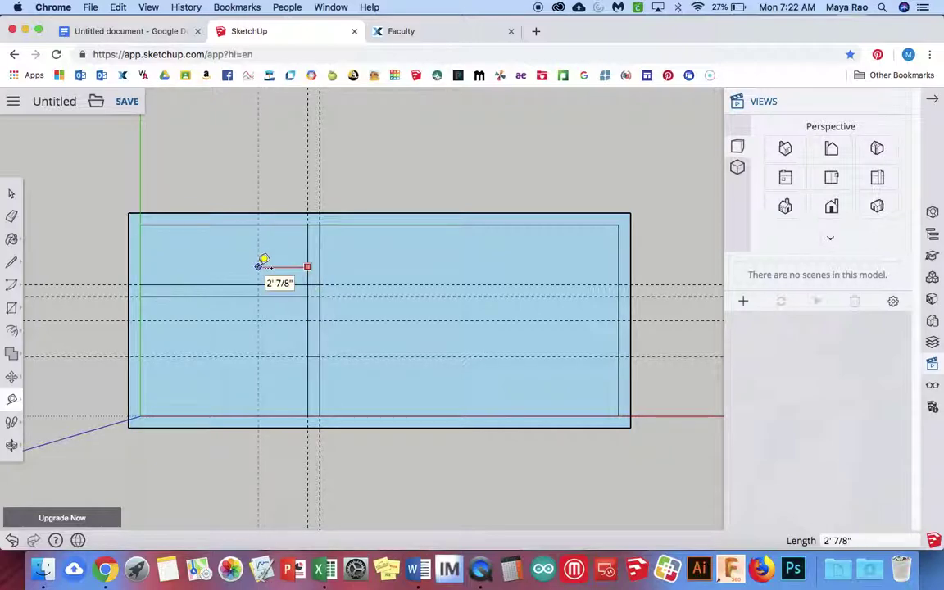
pyautogui.write("2.5'")
pyautogui.press('Return')
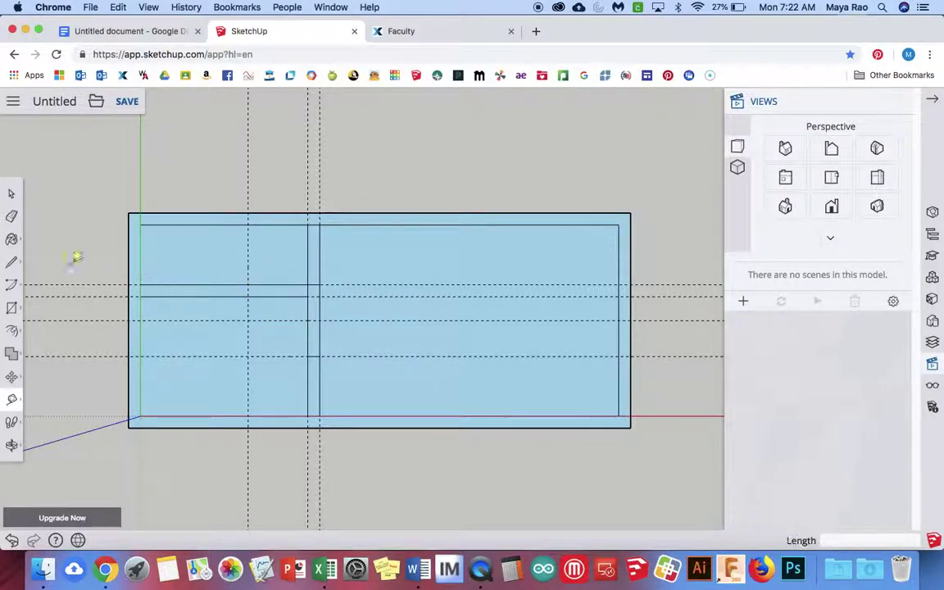
pyautogui.click(12, 262)
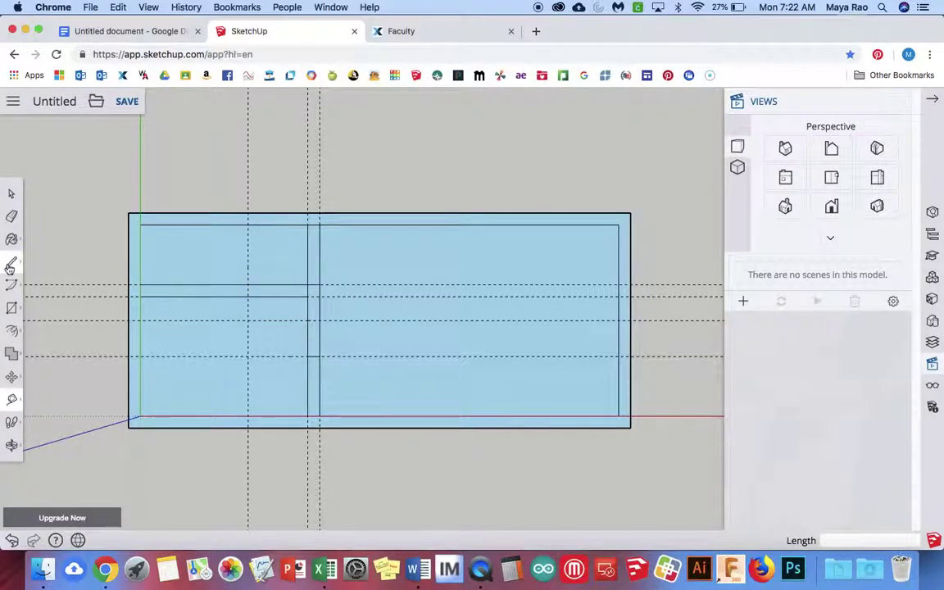
pyautogui.click(248, 286)
pyautogui.click(248, 296)
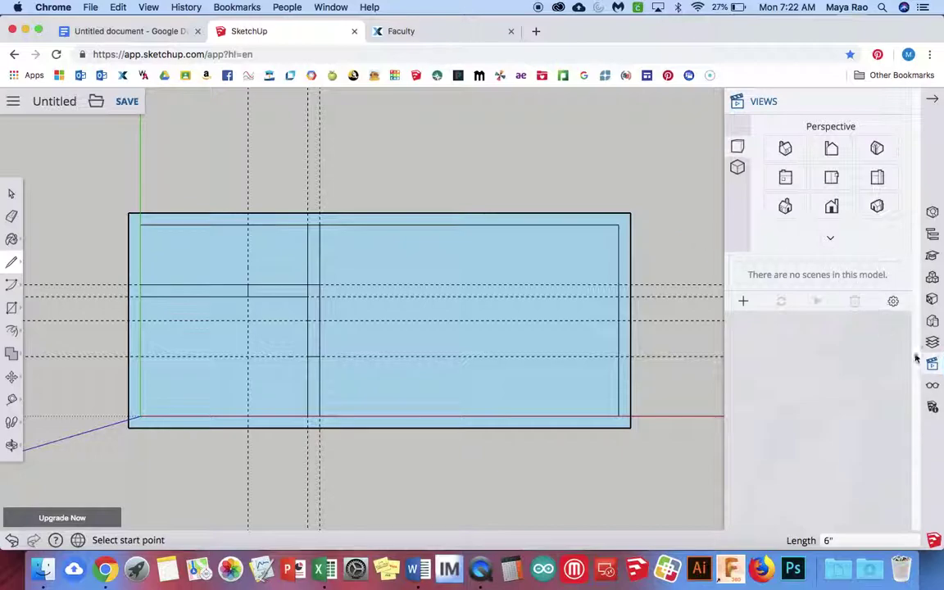
# Uncheck Guides in the Display panel so the dashed guide lines disappear.
pyautogui.click(934, 387)
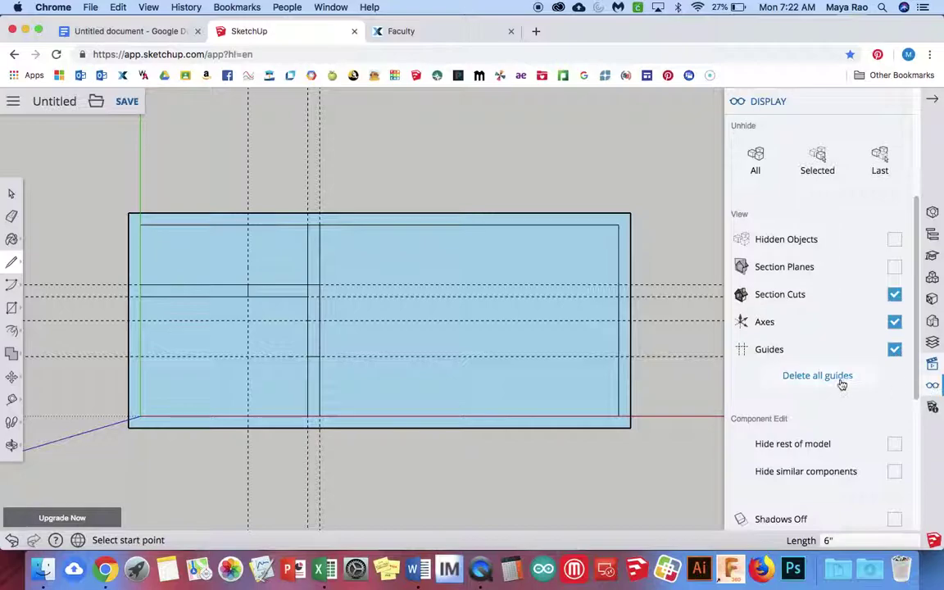
pyautogui.click(895, 350)
pyautogui.click(895, 350)
pyautogui.click(895, 350)
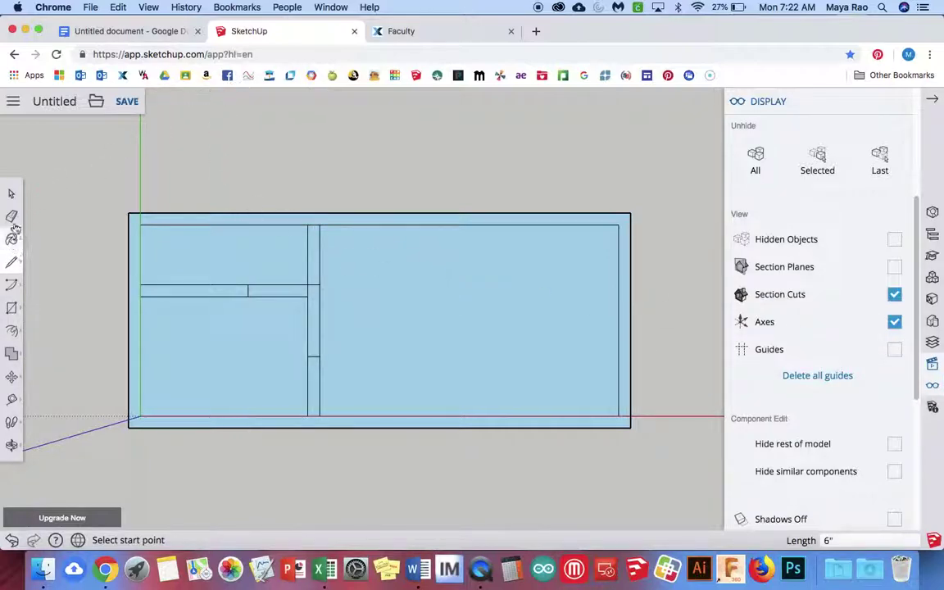
# Erase the stray edges capping the partition and closing the wall strip's end, undoing a mistaken deletion.
pyautogui.click(12, 194)
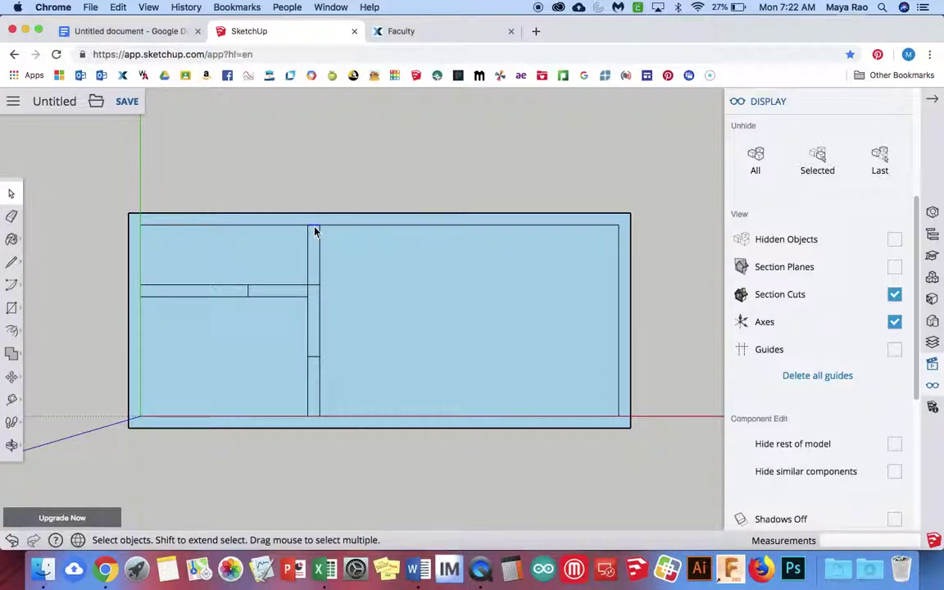
pyautogui.press('Delete')
pyautogui.click(308, 293)
pyautogui.press('Delete')
pyautogui.press('Delete')
pyautogui.click(289, 300)
pyautogui.press('Delete')
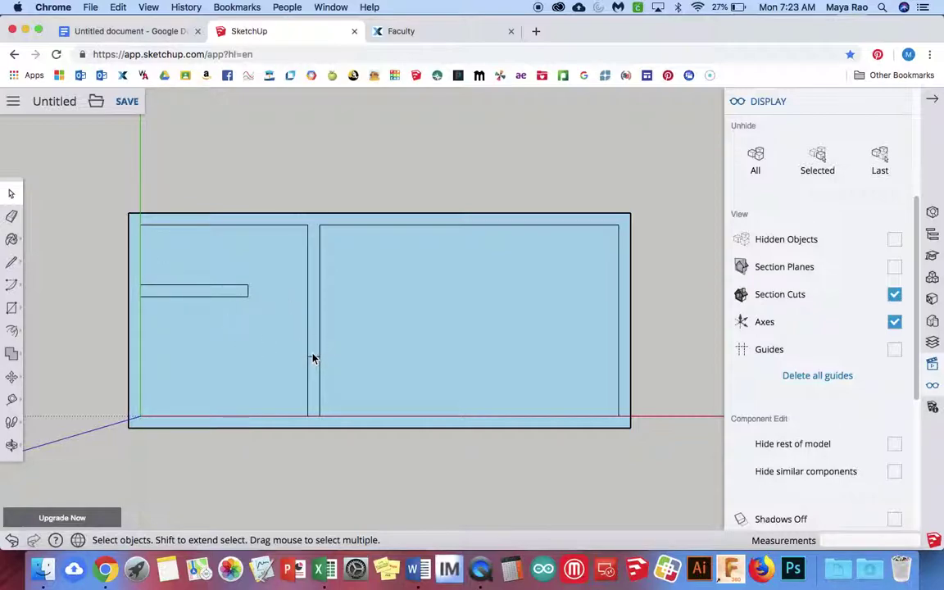
pyautogui.press('super+z')
pyautogui.press('super+z')
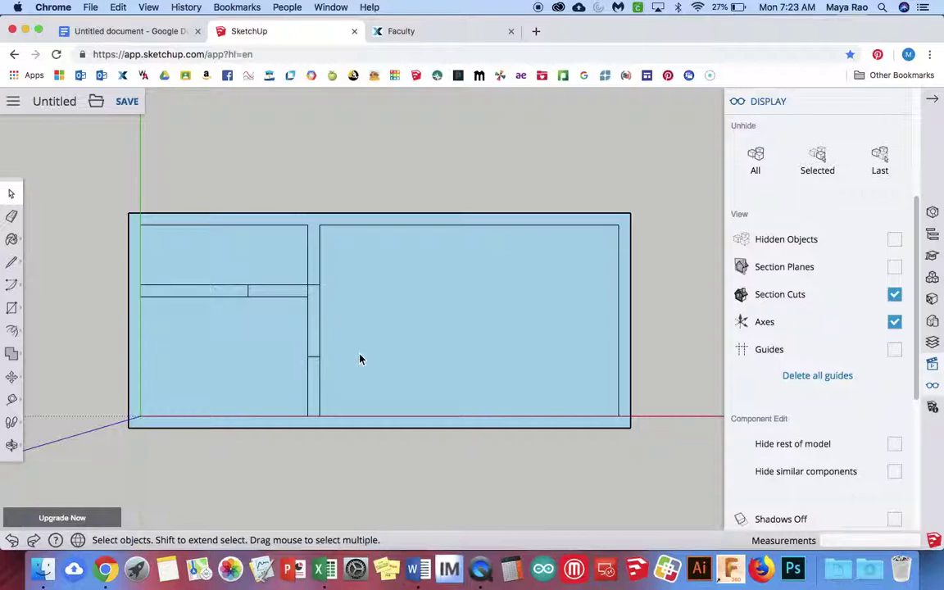
# Delete the partition's left and right edges to open its doorway, keeping the room's floor face.
pyautogui.click(320, 335)
pyautogui.press('Delete')
pyautogui.click(308, 342)
pyautogui.press('Delete')
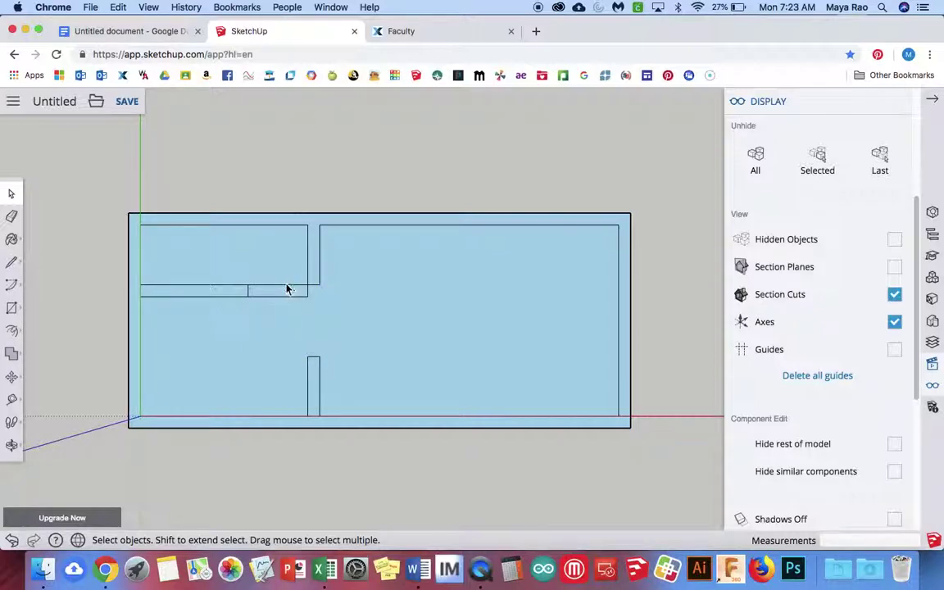
pyautogui.click(287, 288)
pyautogui.press('Delete')
pyautogui.press('super+z')
# Delete the thin wall's two edges beside the partition to open the bathroom doorway.
pyautogui.click(289, 289)
pyautogui.press('Delete')
pyautogui.click(289, 298)
pyautogui.press('Delete')
pyautogui.click(287, 426)
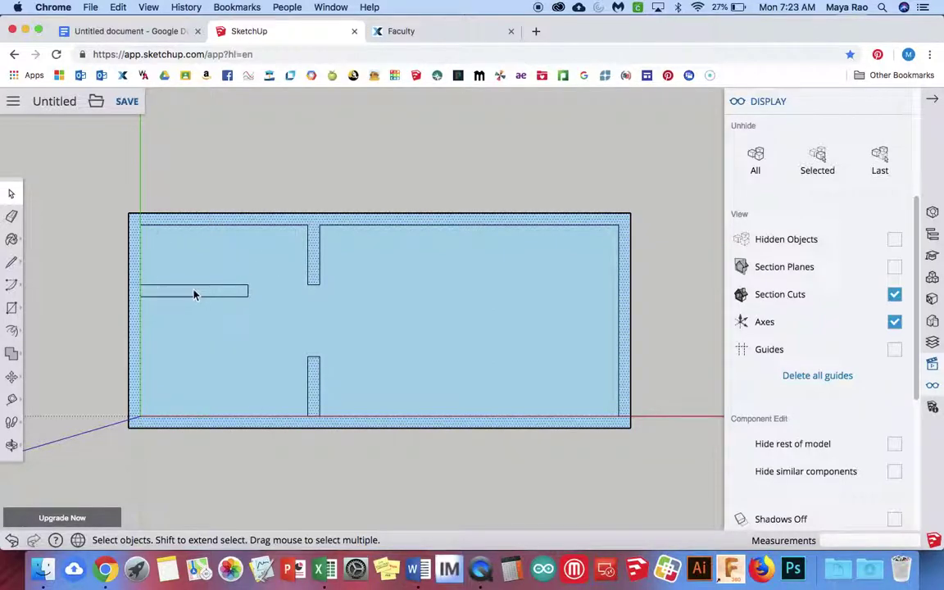
pyautogui.click(159, 298)
pyautogui.click(141, 297)
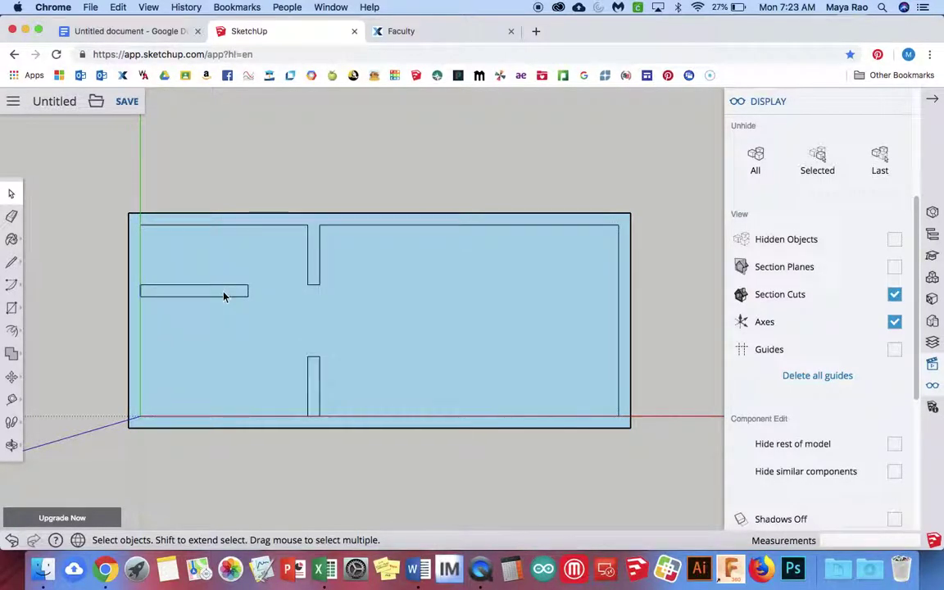
pyautogui.click(136, 271)
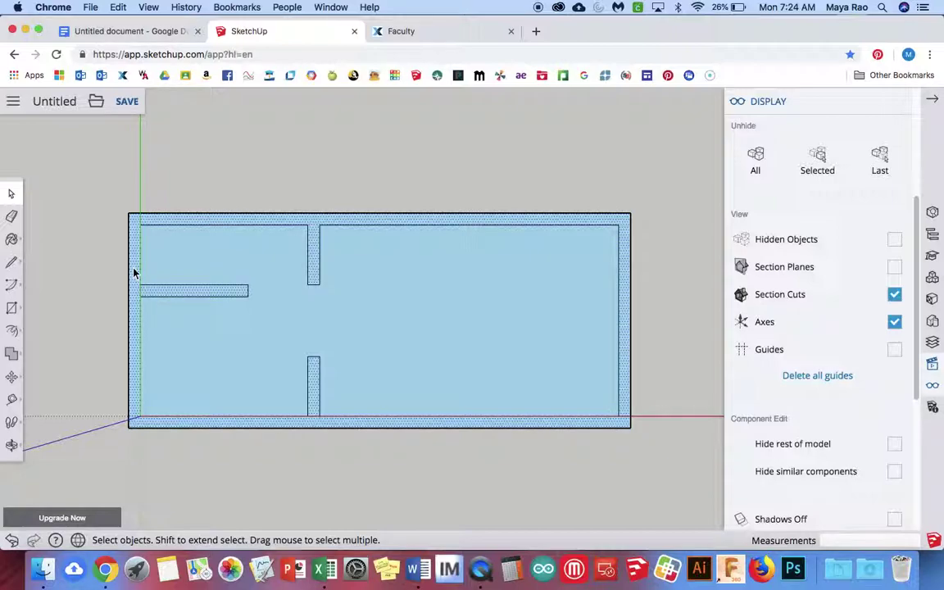
# Push/Pull the floor-plan wall face up to 8' to form 3D walls.
pyautogui.click(13, 377)
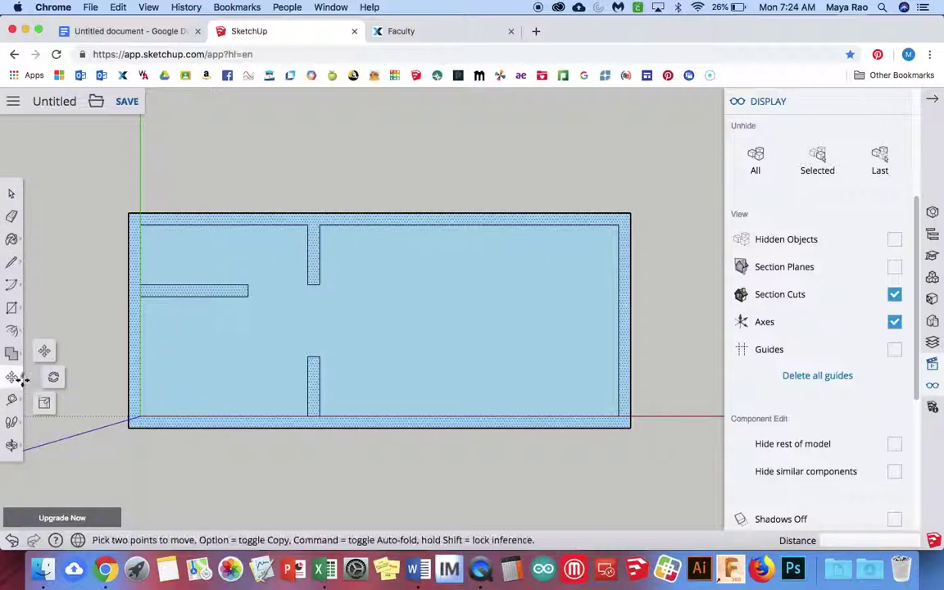
pyautogui.moveTo(13, 331)
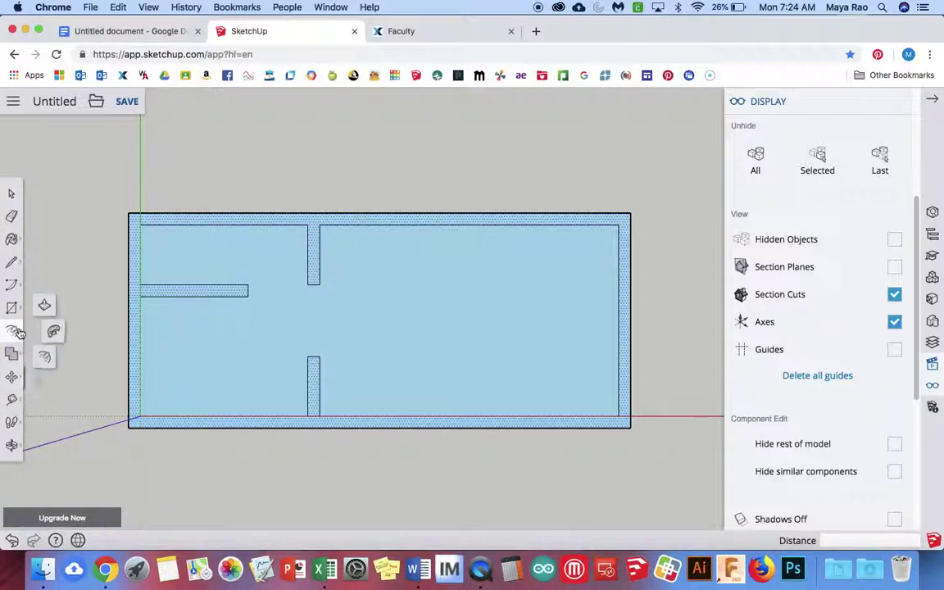
pyautogui.click(42, 308)
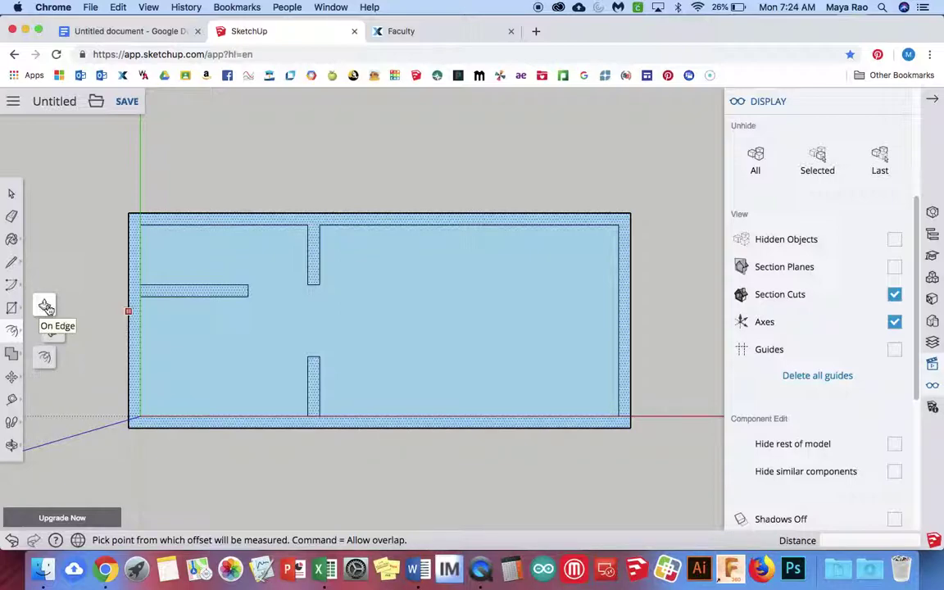
pyautogui.click(46, 306)
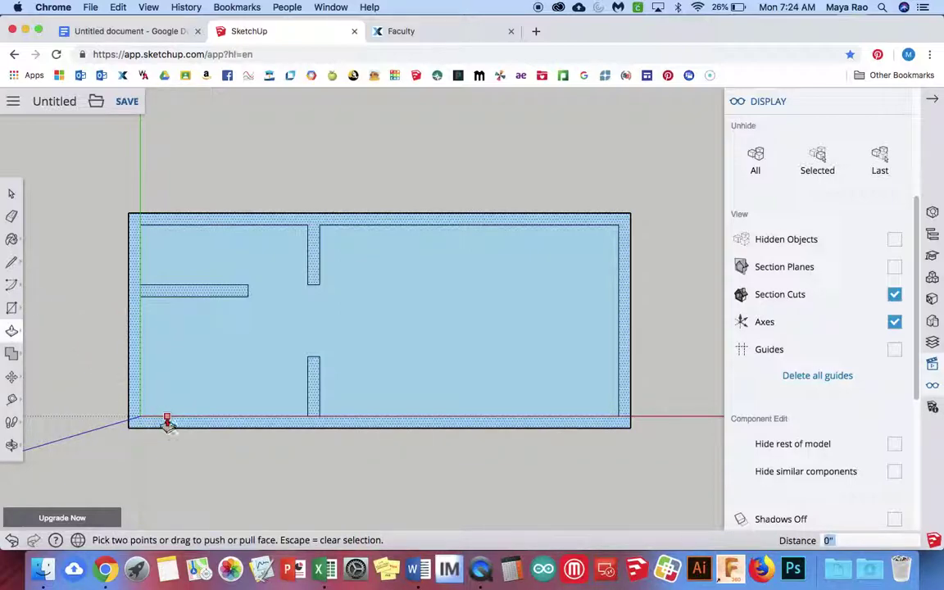
pyautogui.click(167, 422)
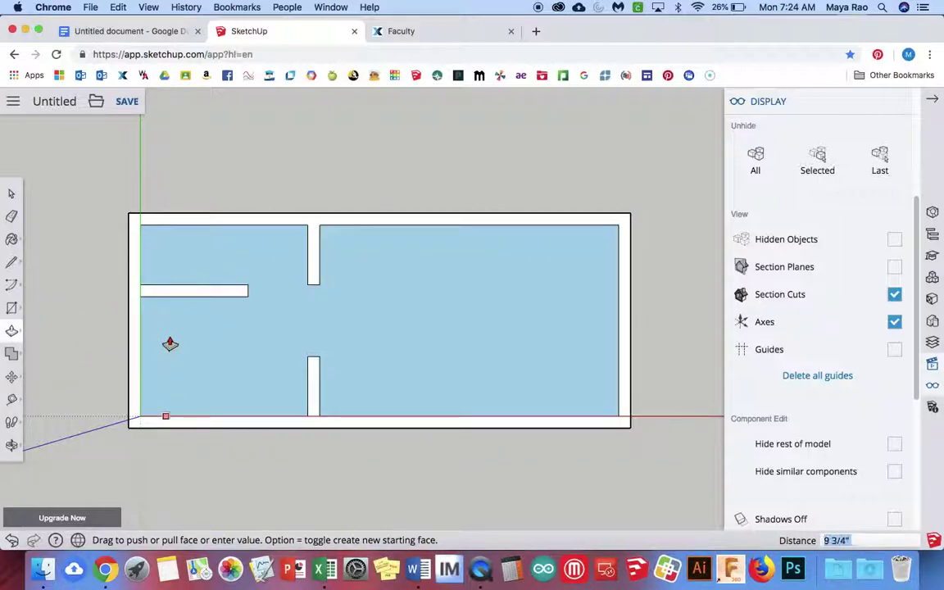
pyautogui.moveTo(170, 344); pyautogui.dragTo(213, 143, button='middle')
pyautogui.scroll(5, 215, 155)
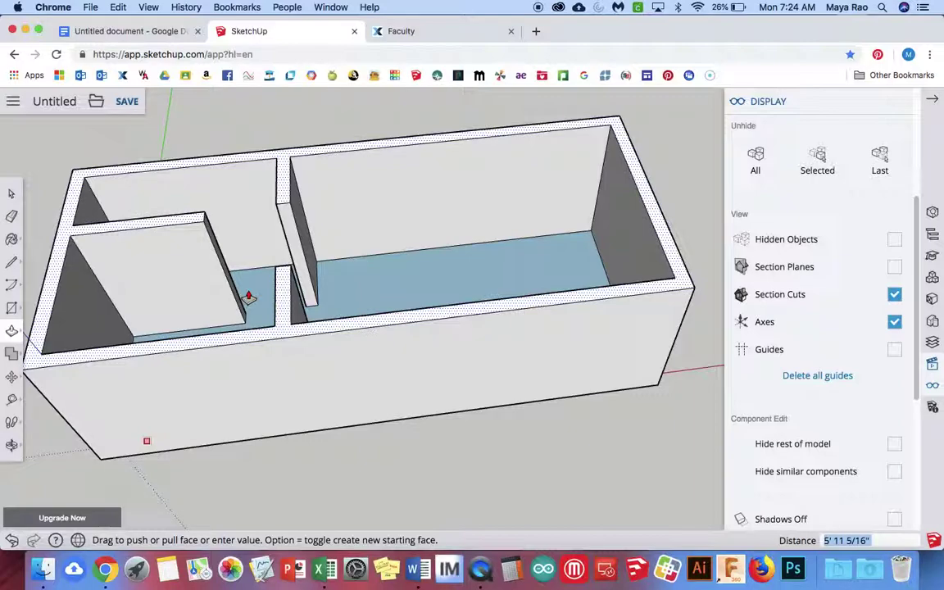
pyautogui.write('8')
pyautogui.press('Return')
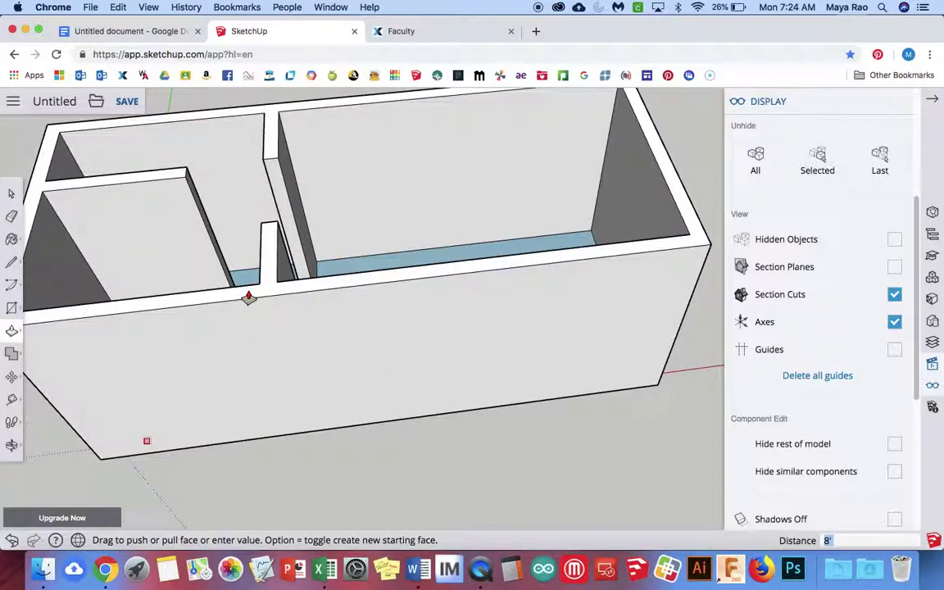